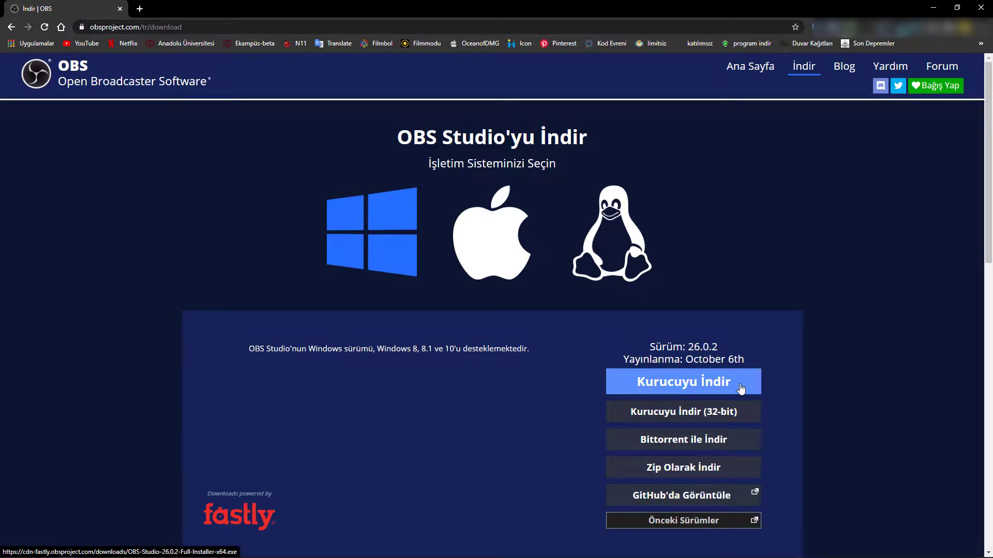
Step: Download the Windows installer (x64) for OBS Studio 26.0.2 and launch it
{"action": "left_click", "coordinate": [735, 385]}
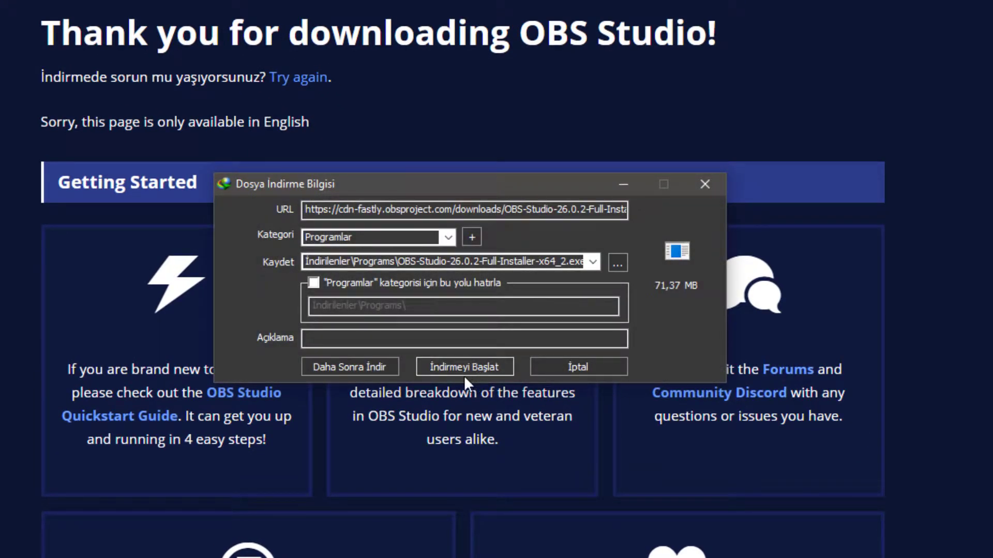
{"action": "left_click", "coordinate": [499, 368]}
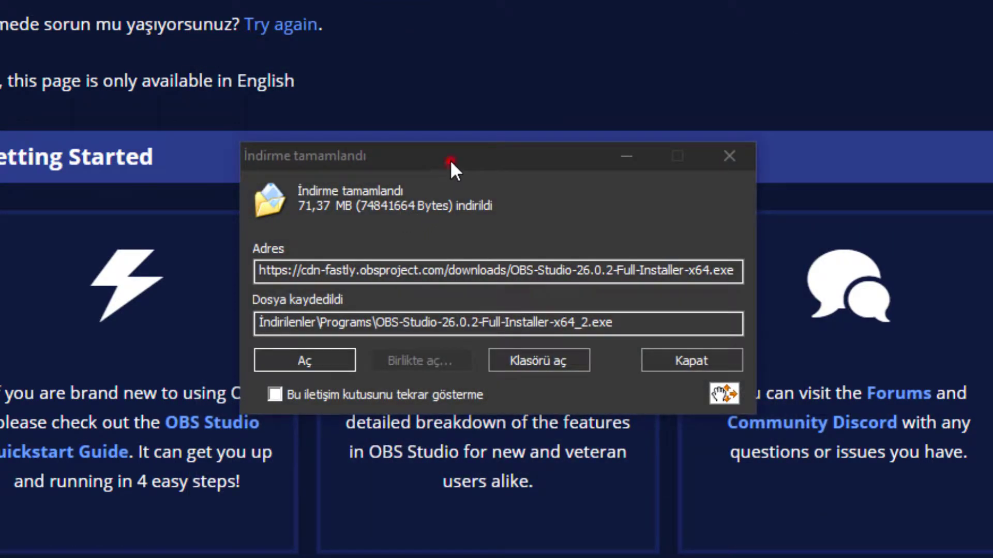
{"action": "left_click_drag", "start_coordinate": [449, 160], "coordinate": [457, 124]}
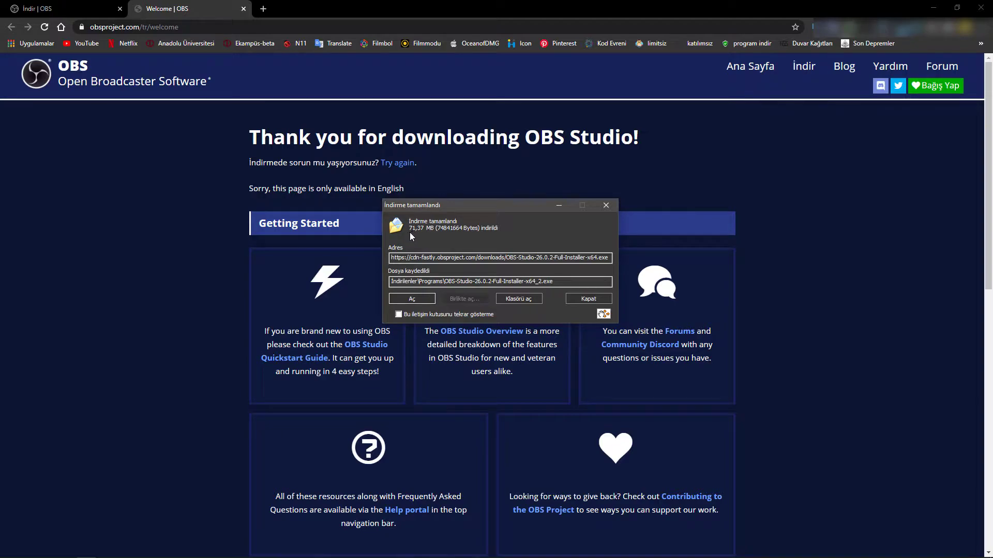
{"action": "left_click", "coordinate": [426, 300]}
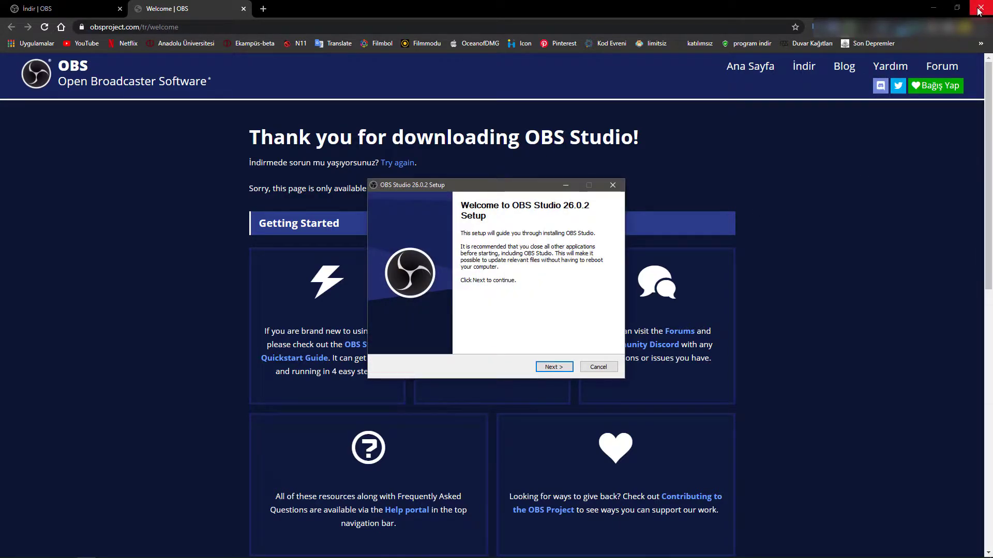
{"action": "left_click", "coordinate": [979, 11]}
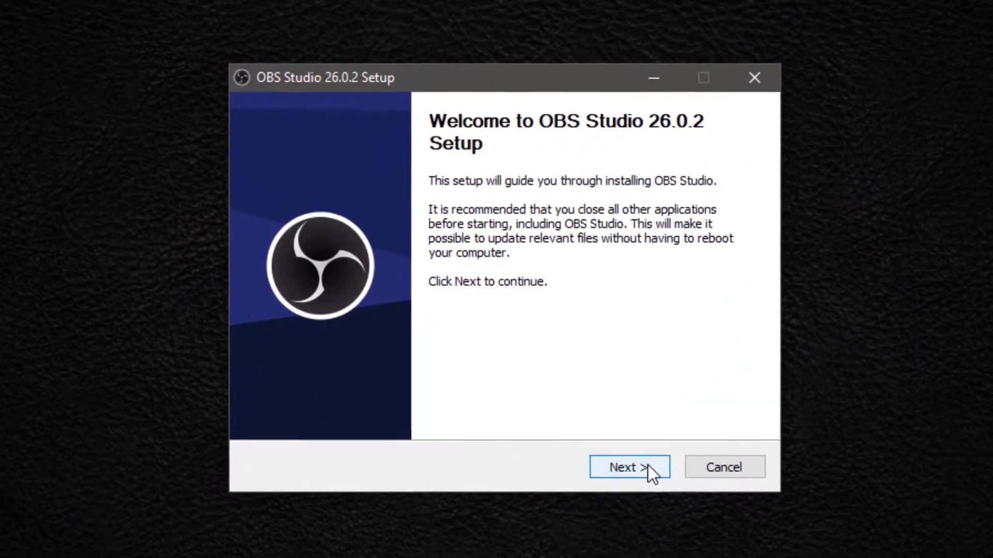
Step: Install OBS Studio 26.0.2 in C:\Program Files\obs-studio and launch it when setup finishes
{"action": "left_click", "coordinate": [647, 474]}
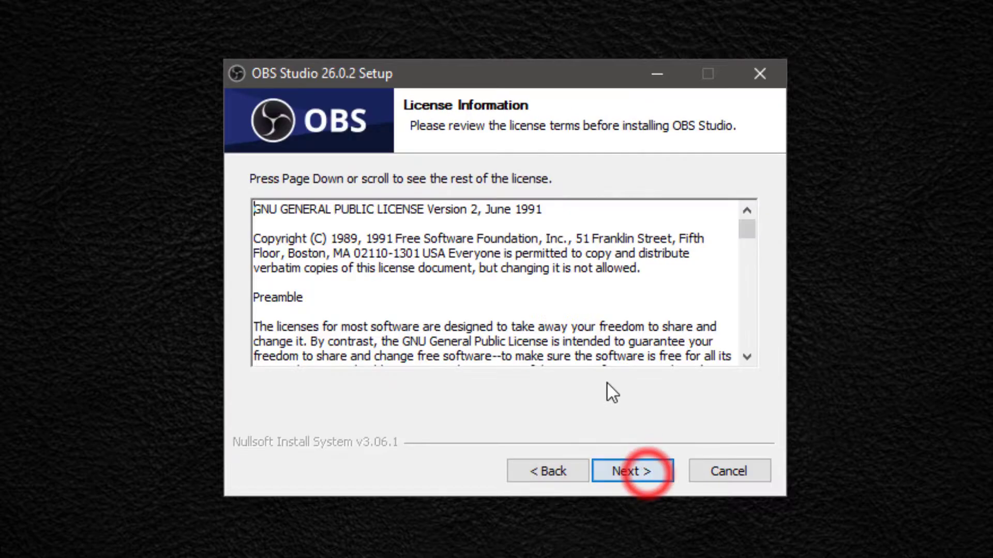
{"action": "left_click", "coordinate": [648, 472]}
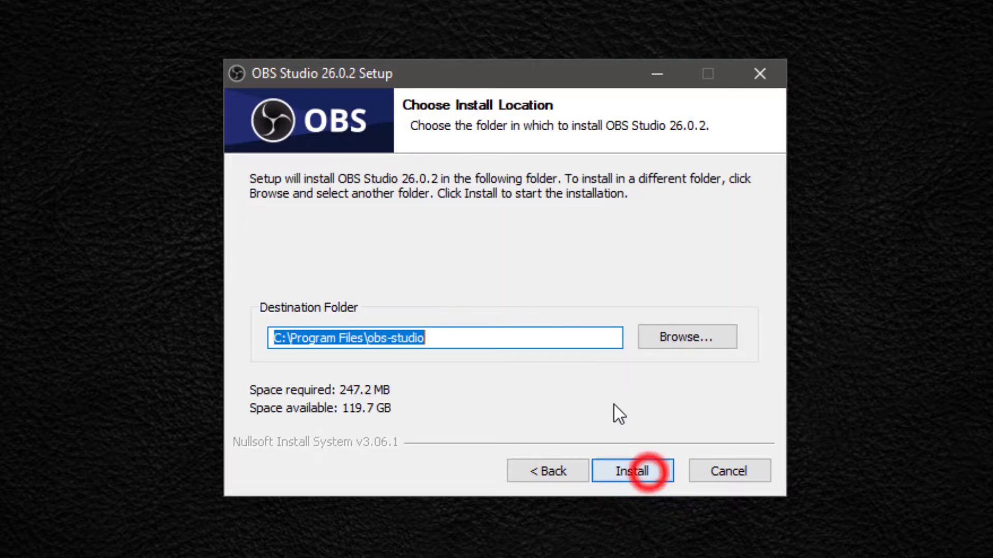
{"action": "left_click", "coordinate": [659, 472]}
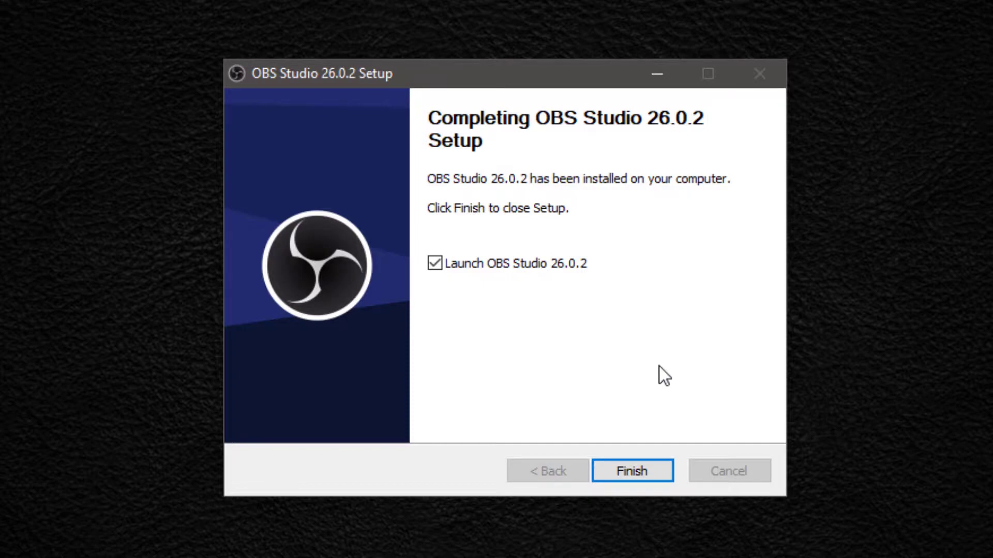
{"action": "left_click", "coordinate": [657, 470]}
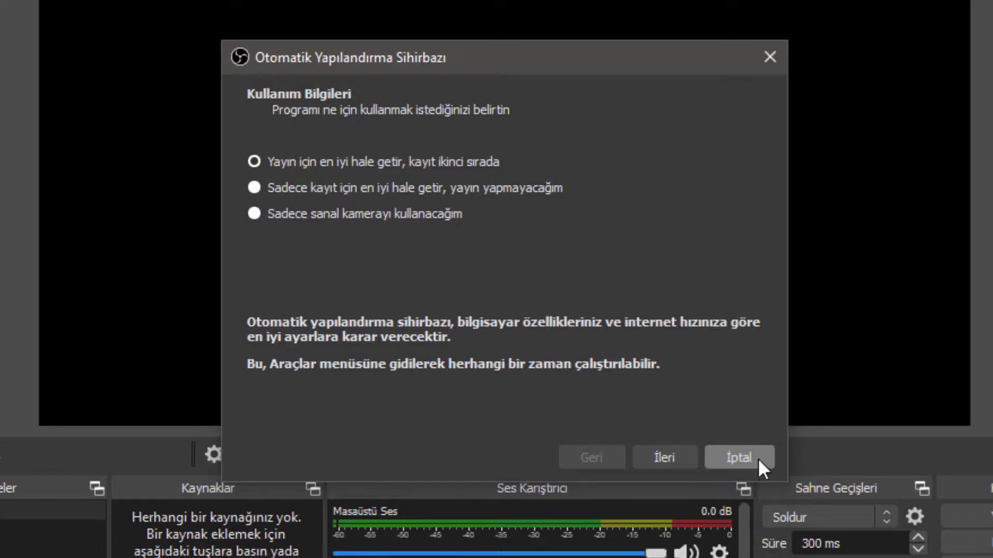
Step: Cancel the auto-configuration wizard and set the streaming service to YouTube - RTMPS (Beta) in the settings
{"action": "left_click", "coordinate": [758, 459]}
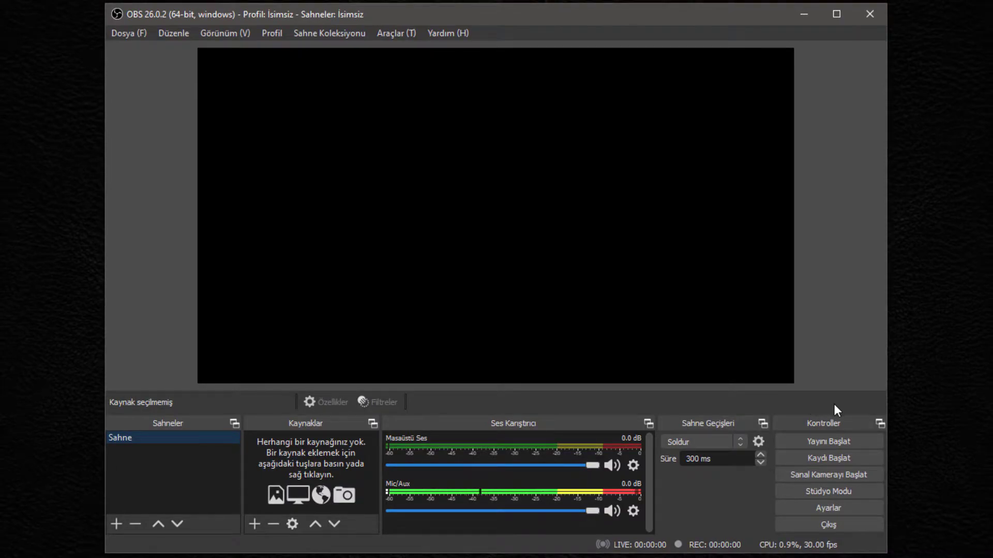
{"action": "left_click", "coordinate": [849, 507]}
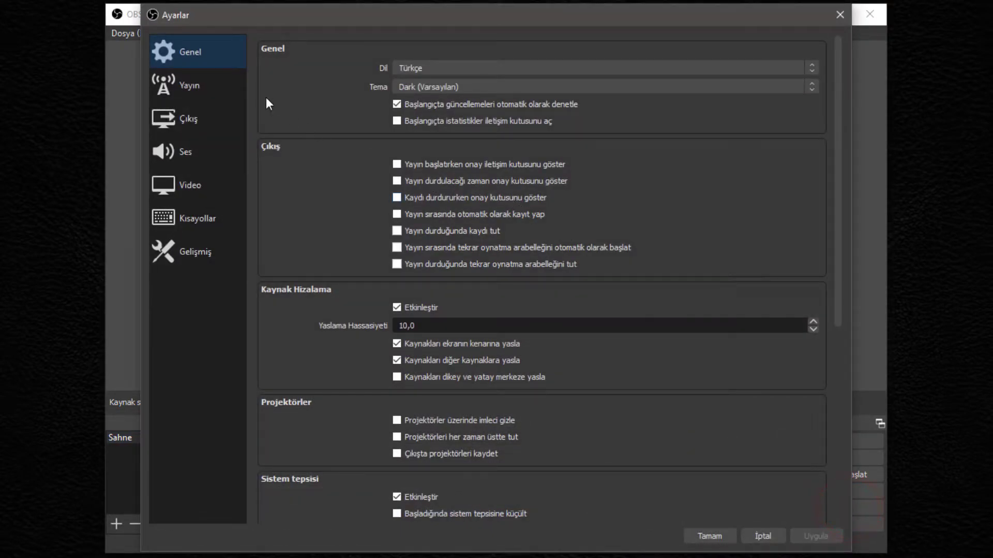
{"action": "left_click", "coordinate": [188, 88]}
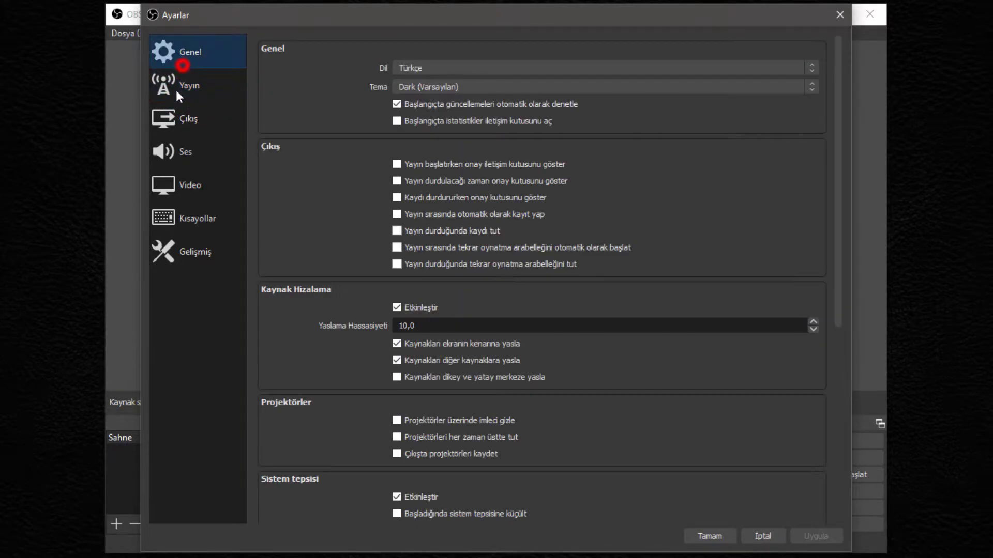
{"action": "left_click", "coordinate": [177, 91]}
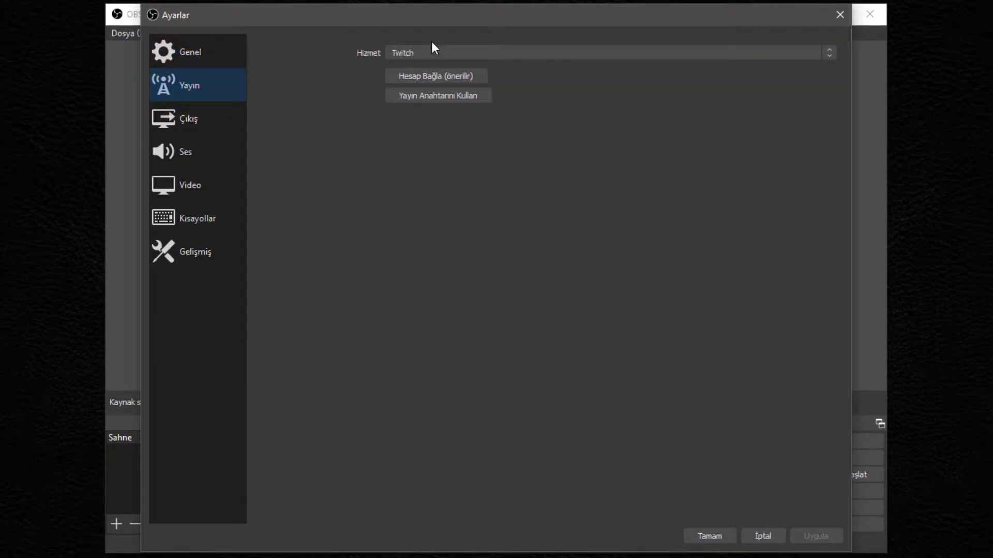
{"action": "left_click", "coordinate": [356, 64]}
{"action": "left_click", "coordinate": [402, 53]}
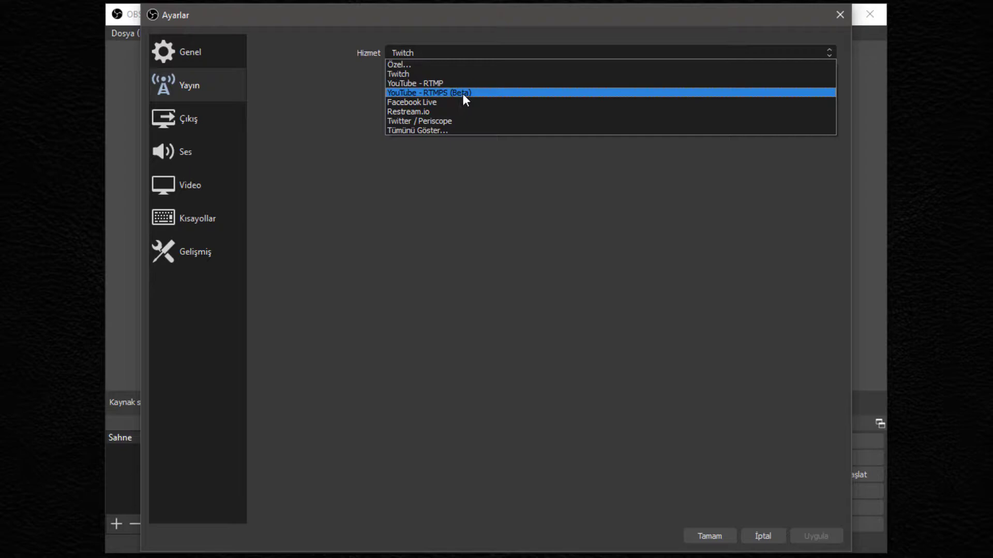
{"action": "left_click", "coordinate": [465, 94]}
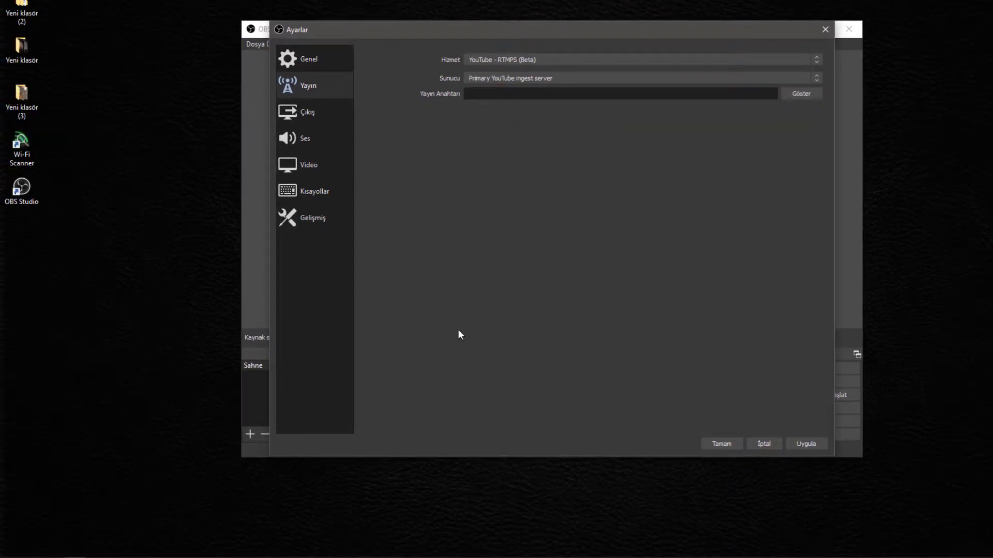
Step: Switch to Chrome, open YouTube and go to its live streaming page (Canlı yayın yap)
{"action": "left_click", "coordinate": [10, 547]}
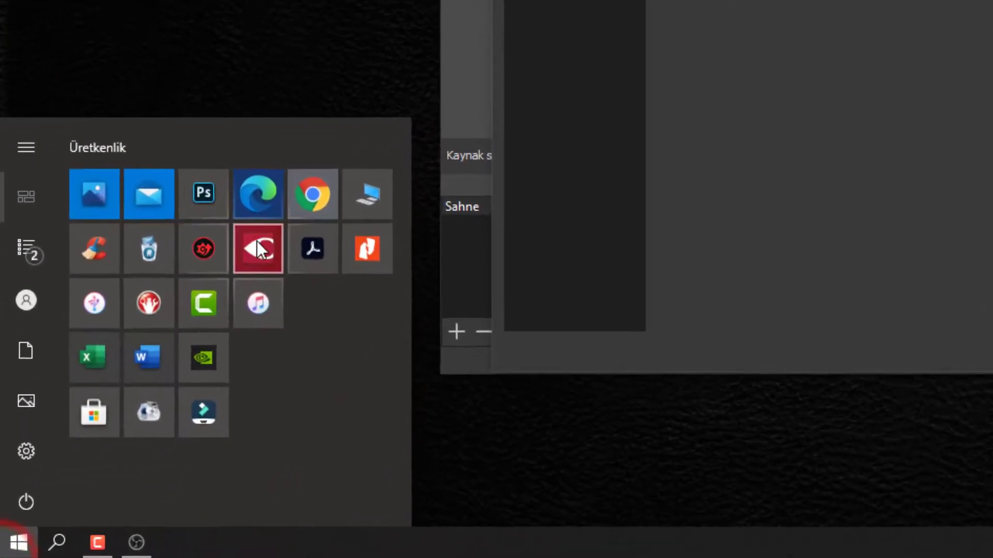
{"action": "left_click", "coordinate": [337, 170]}
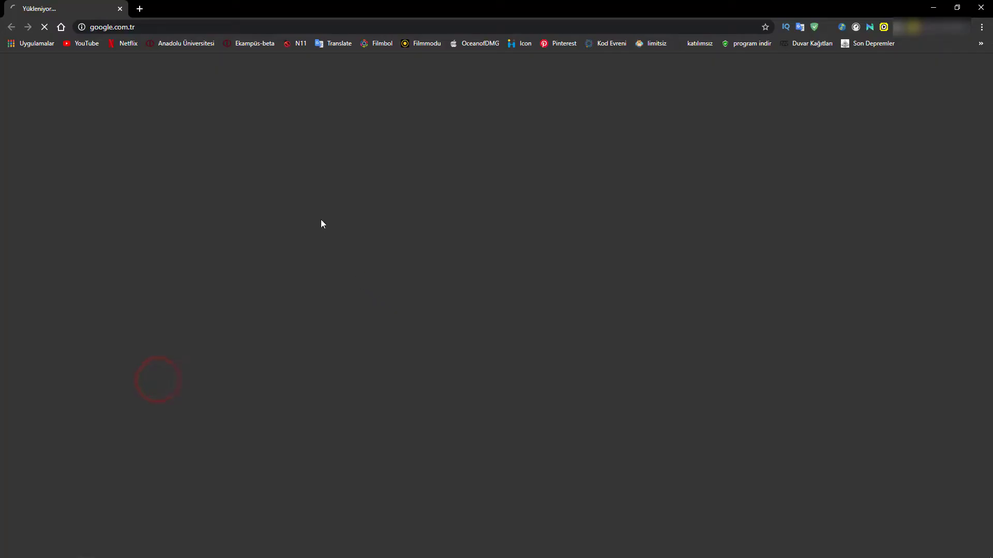
{"action": "left_click", "coordinate": [91, 44]}
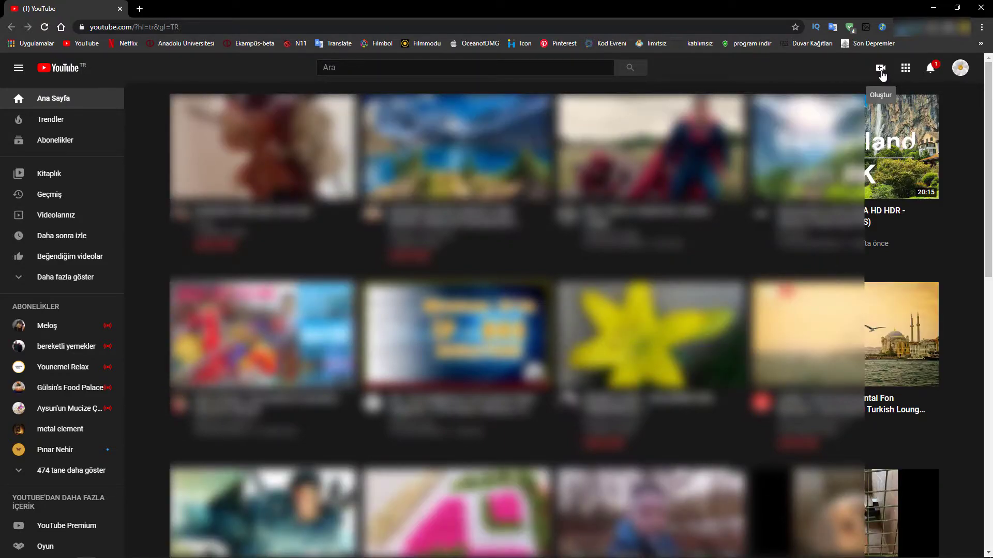
{"action": "left_click", "coordinate": [882, 73]}
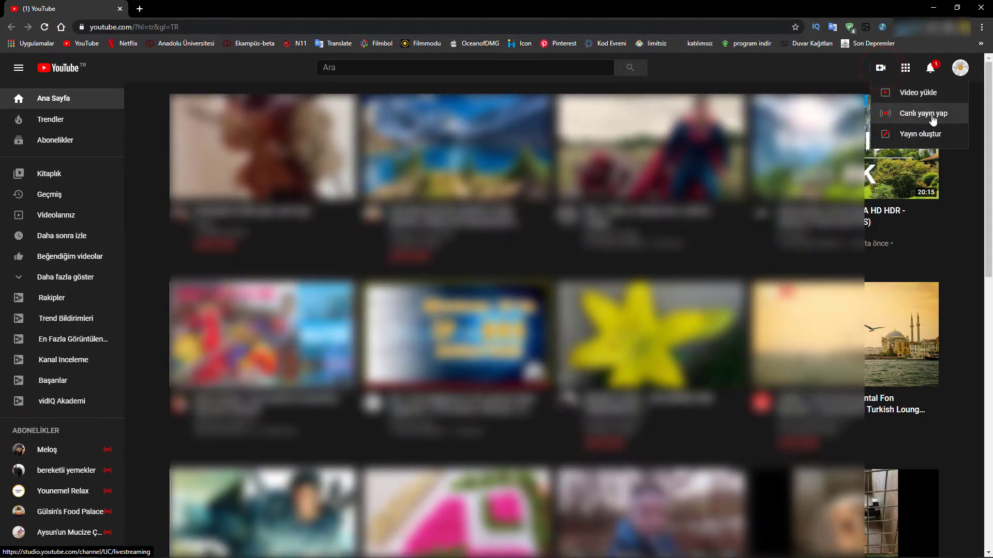
{"action": "left_click", "coordinate": [945, 122]}
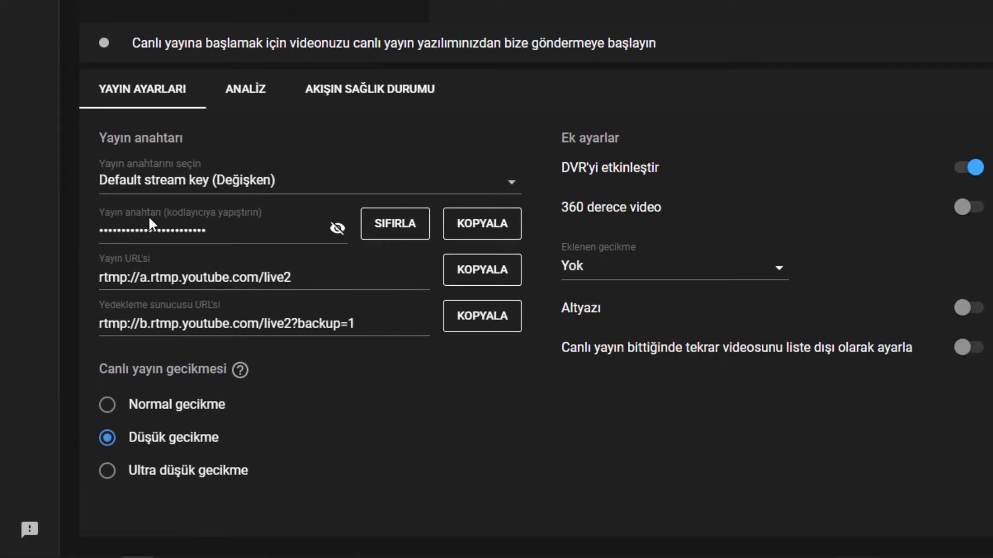
Step: Copy the default stream key from YouTube Studio, paste it into the stream key field in OBS Studio and apply the settings
{"action": "left_click", "coordinate": [501, 224]}
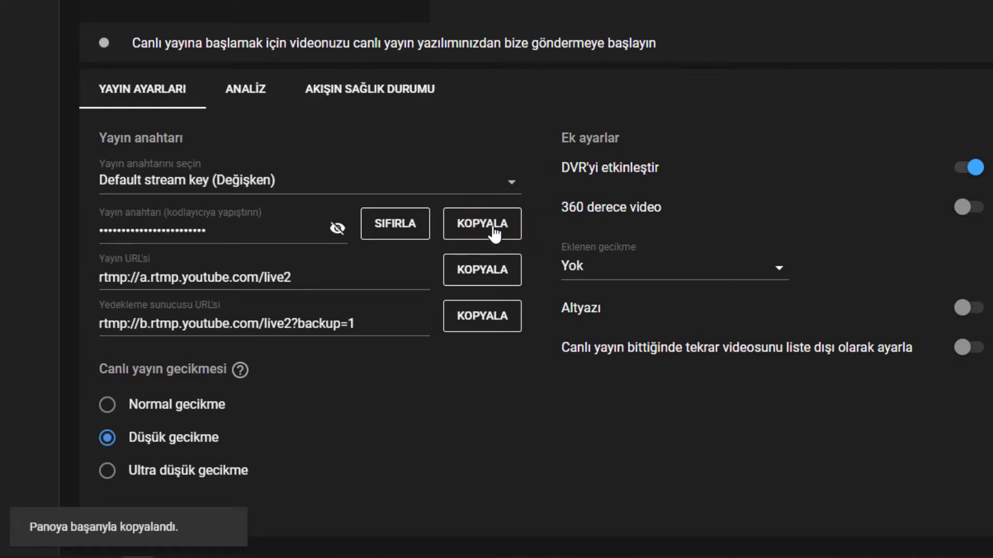
{"action": "left_click", "coordinate": [108, 544]}
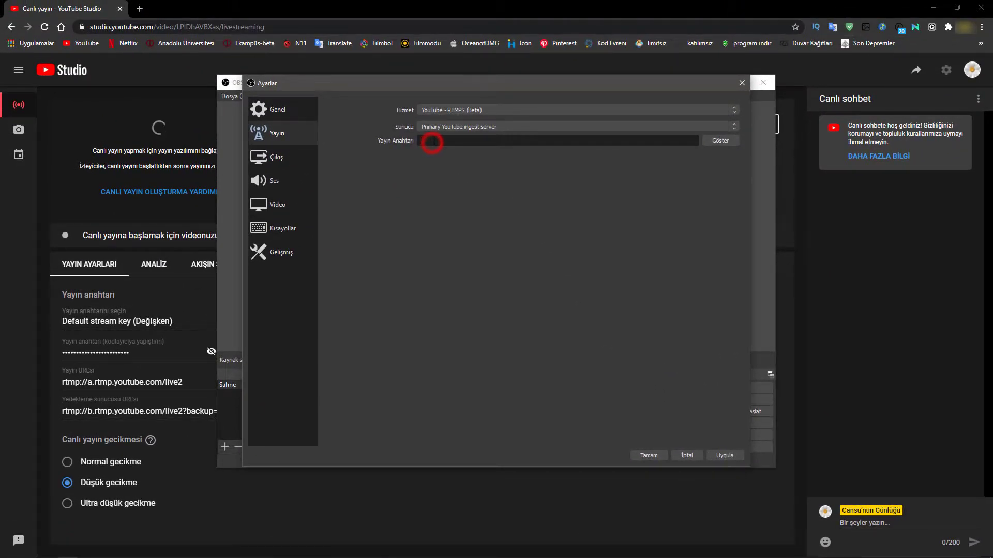
{"action": "right_click", "coordinate": [434, 141]}
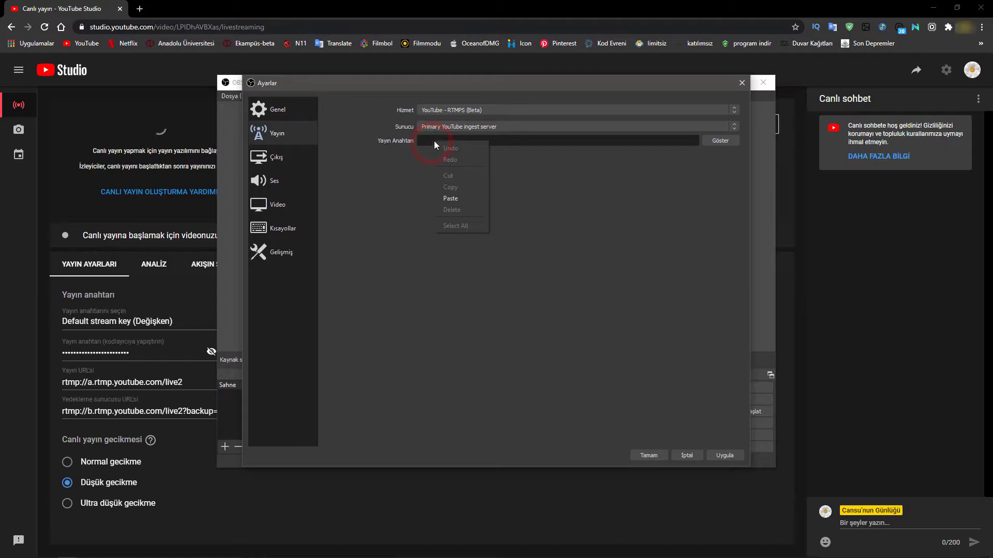
{"action": "left_click", "coordinate": [464, 200]}
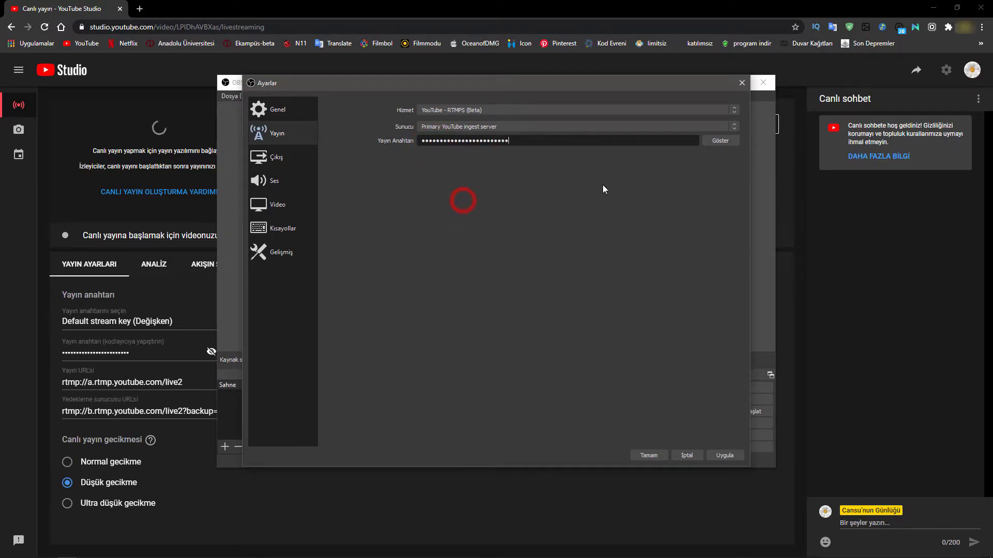
{"action": "left_click", "coordinate": [723, 455]}
Step: Examine the sampling rate and channel options in the audio settings
{"action": "left_click", "coordinate": [280, 184]}
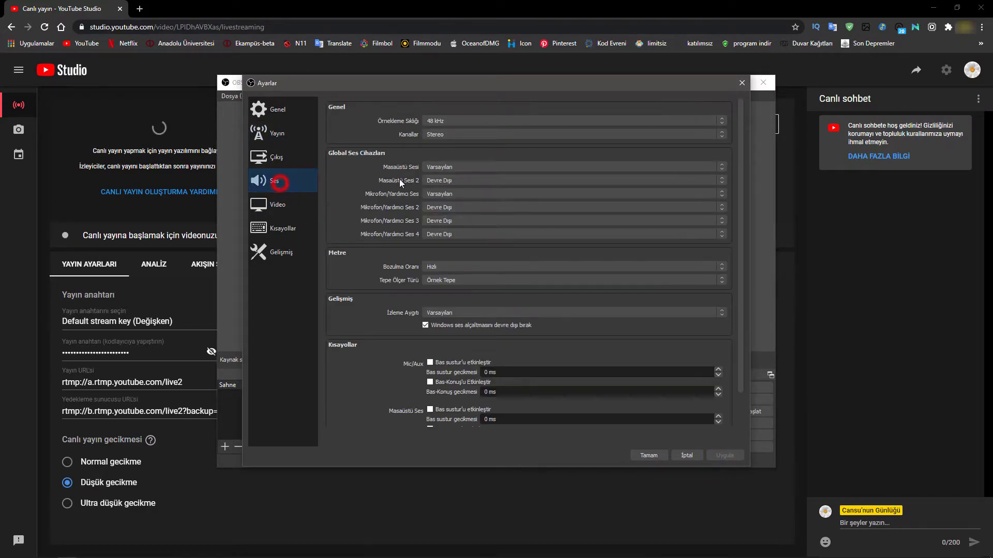
{"action": "left_click", "coordinate": [447, 121]}
{"action": "left_click", "coordinate": [372, 124]}
{"action": "left_click", "coordinate": [459, 134]}
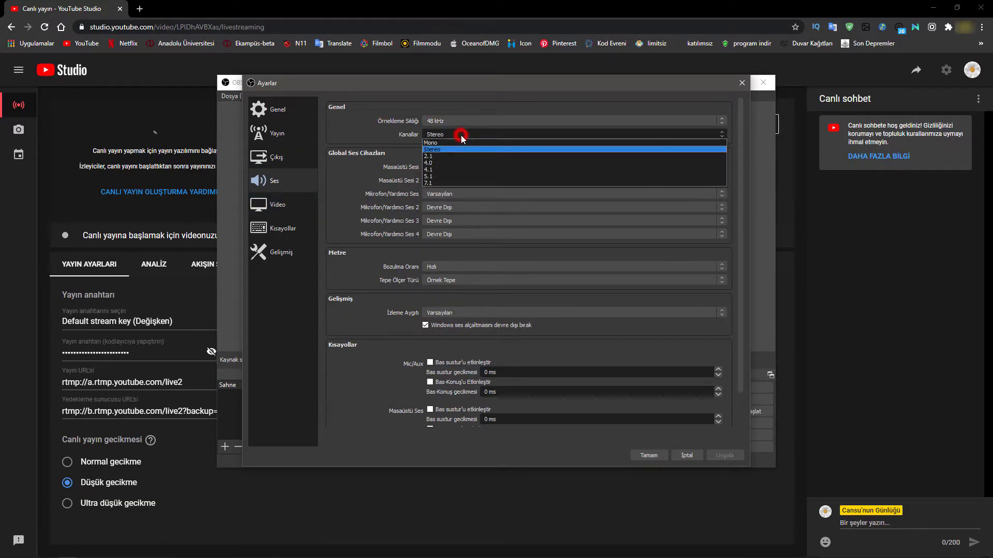
{"action": "left_click", "coordinate": [372, 144]}
{"action": "left_click", "coordinate": [430, 122]}
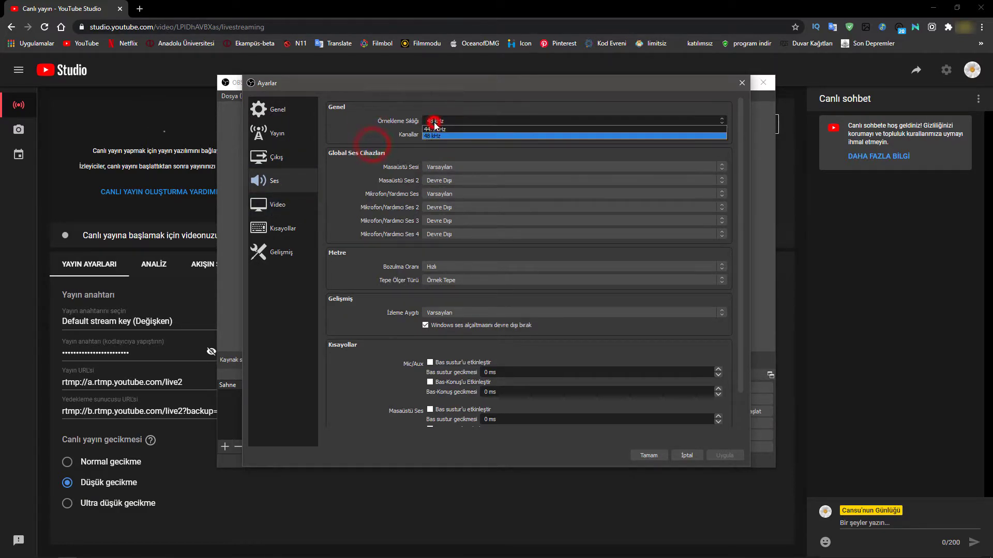
{"action": "left_click", "coordinate": [386, 133]}
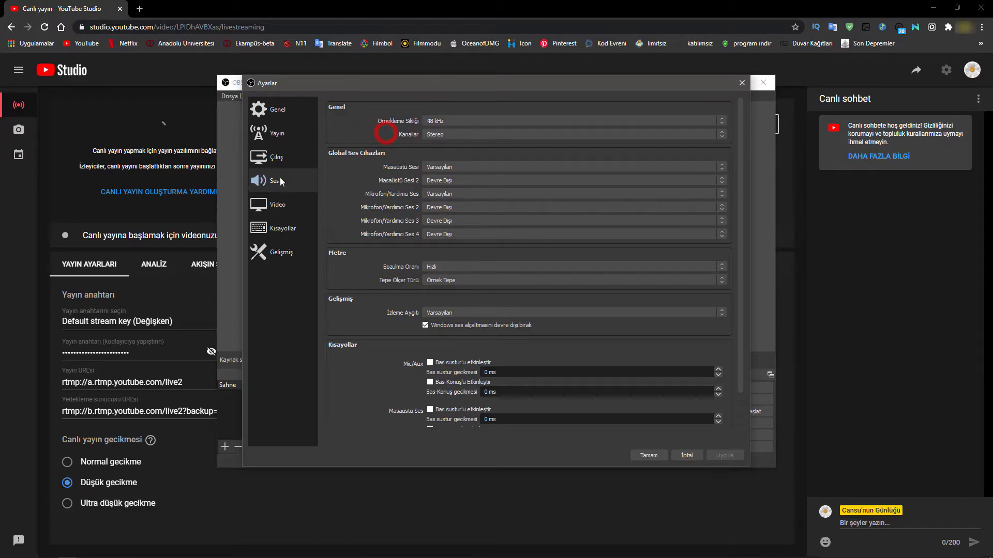
Step: Set the scaled output resolution to 1920x1080 and the common FPS value to 24 NTSC in the video settings
{"action": "left_click", "coordinate": [258, 204]}
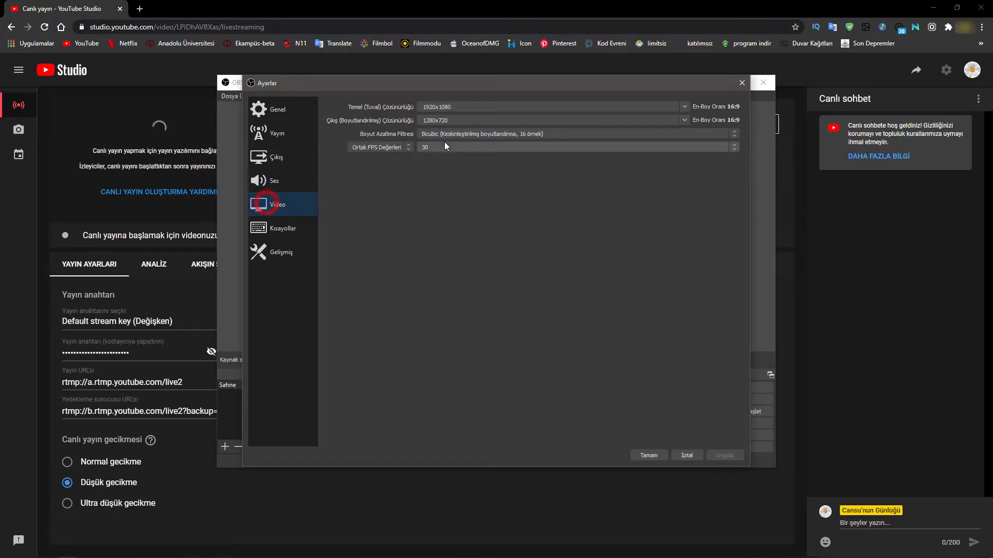
{"action": "left_click", "coordinate": [684, 120]}
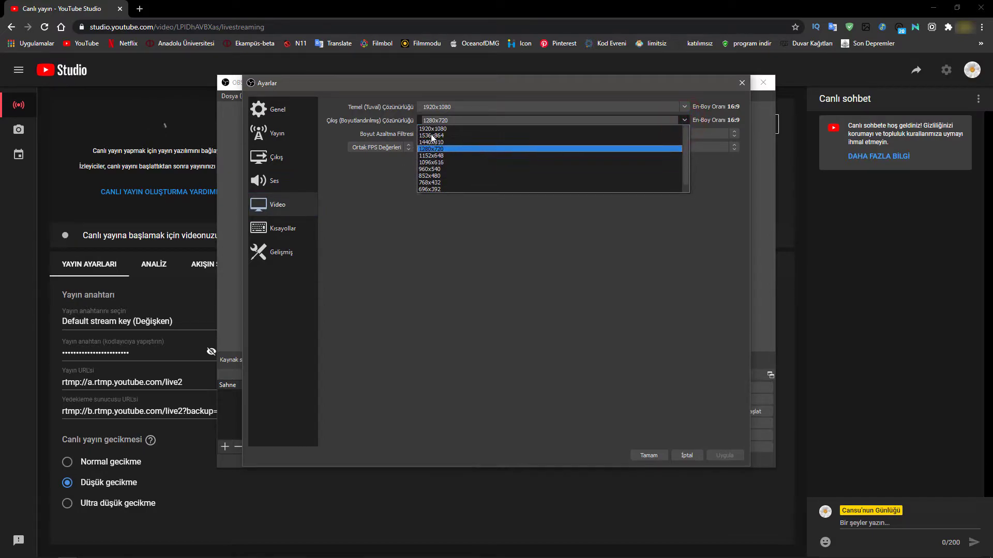
{"action": "left_click", "coordinate": [396, 130]}
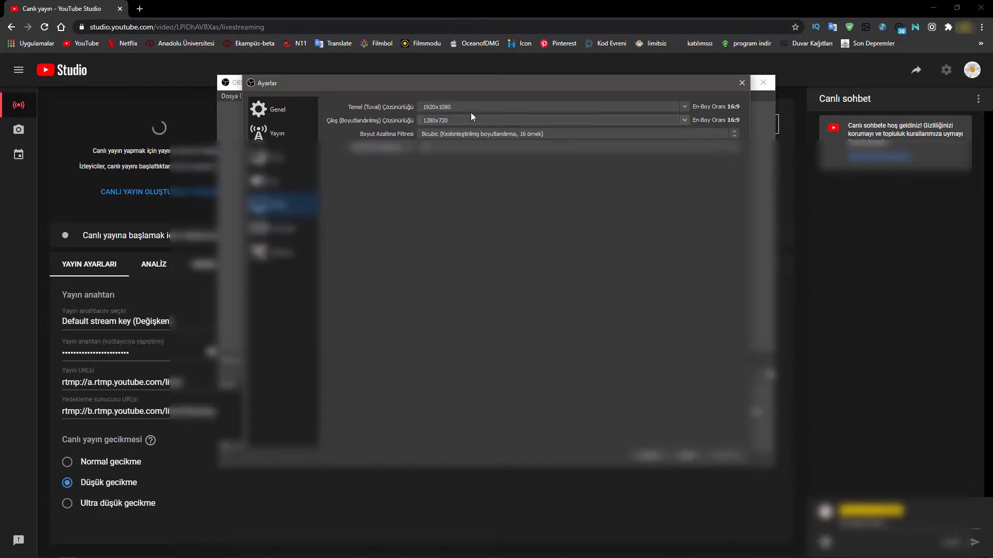
{"action": "left_click", "coordinate": [685, 121]}
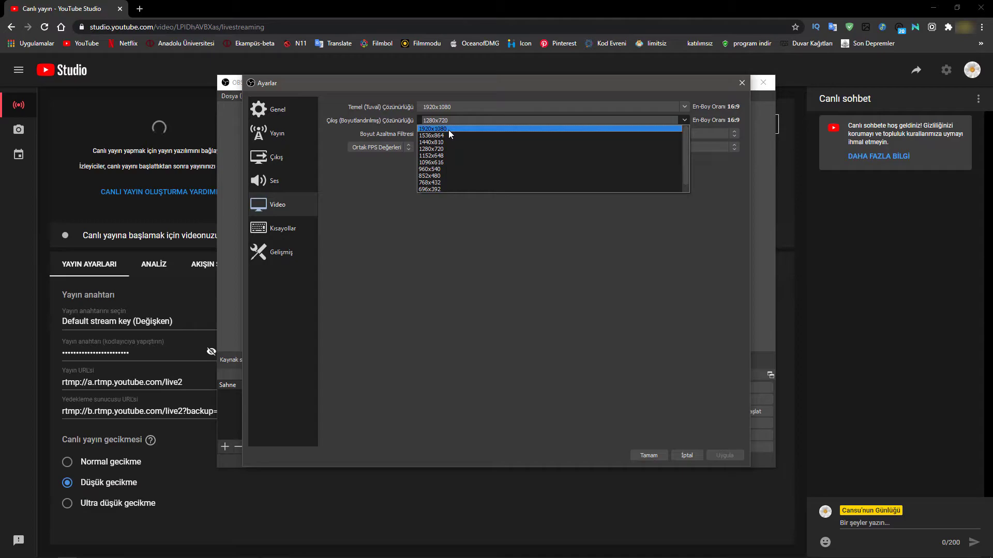
{"action": "left_click", "coordinate": [449, 129]}
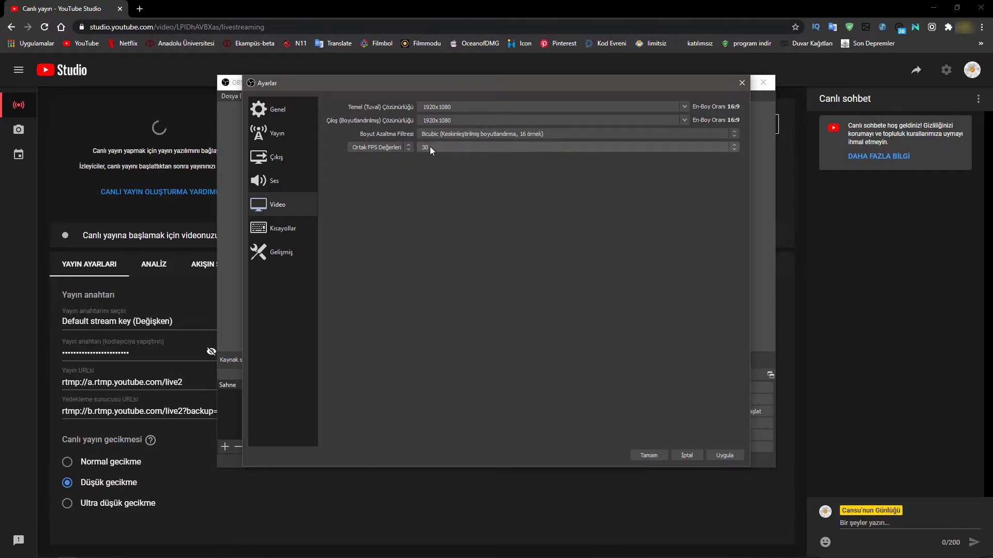
{"action": "left_click", "coordinate": [430, 147]}
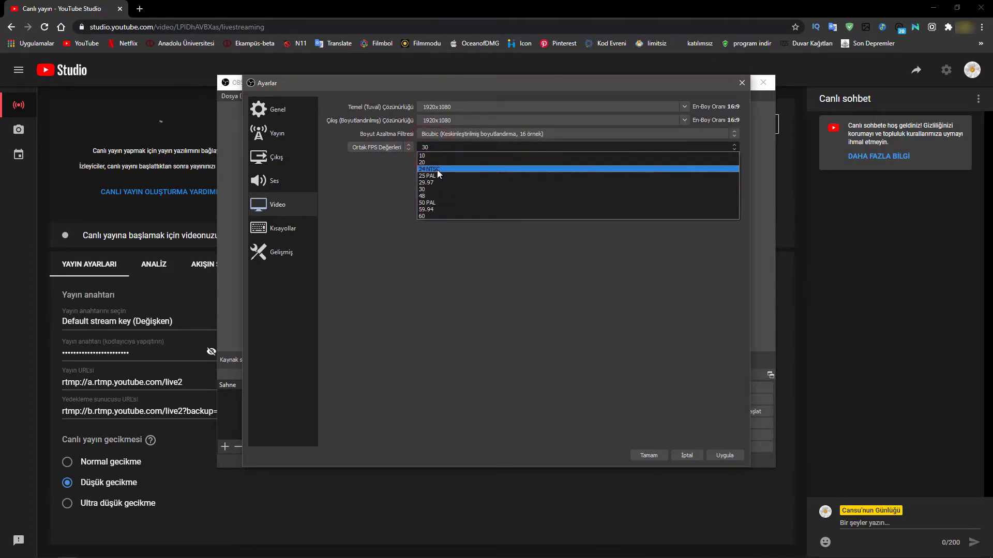
{"action": "left_click", "coordinate": [467, 169]}
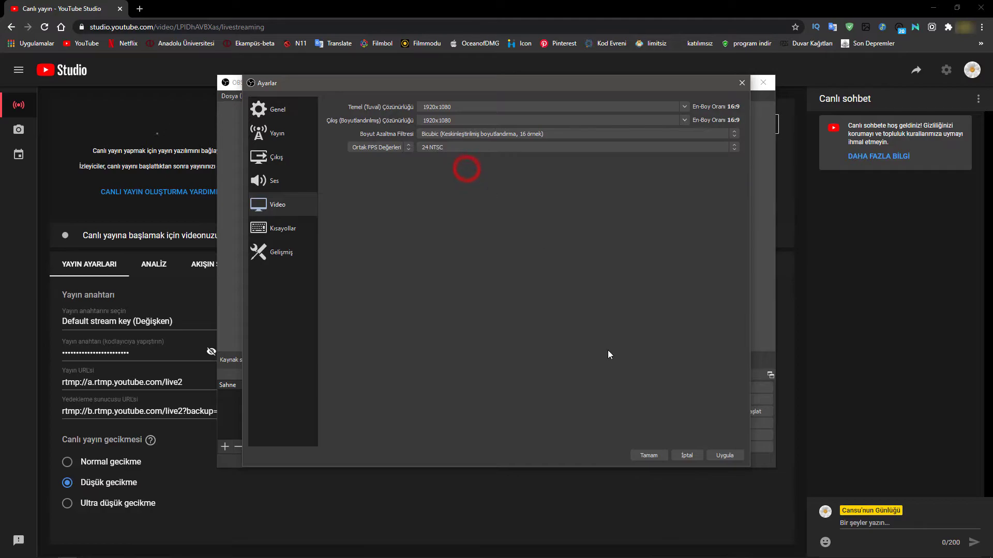
Step: Apply the video settings and close the settings window
{"action": "left_click", "coordinate": [722, 455]}
{"action": "left_click", "coordinate": [647, 455]}
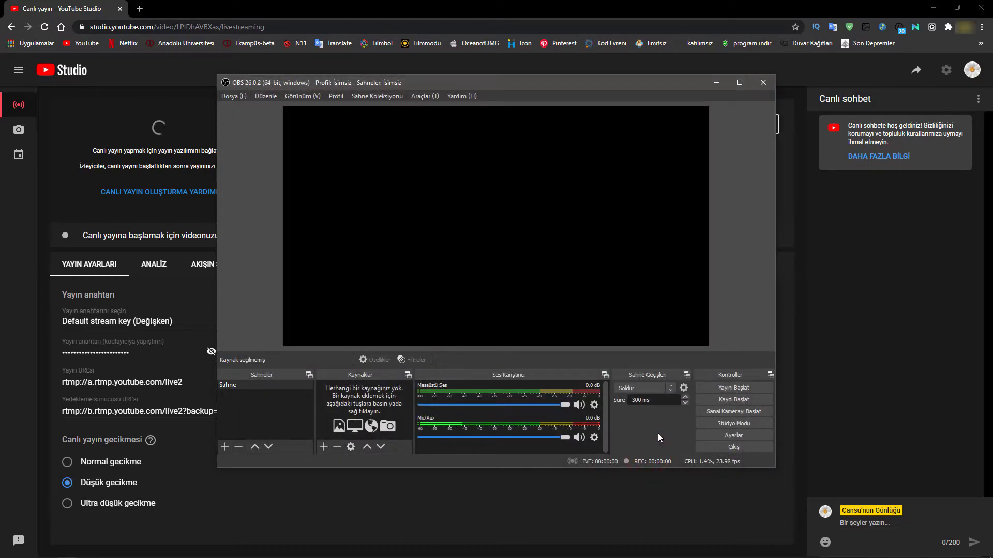
Step: Add a window capture source (Pencere Yakalama) of the Chrome YouTube Studio window, with the Analiz view open in YouTube Studio
{"action": "left_click", "coordinate": [324, 448]}
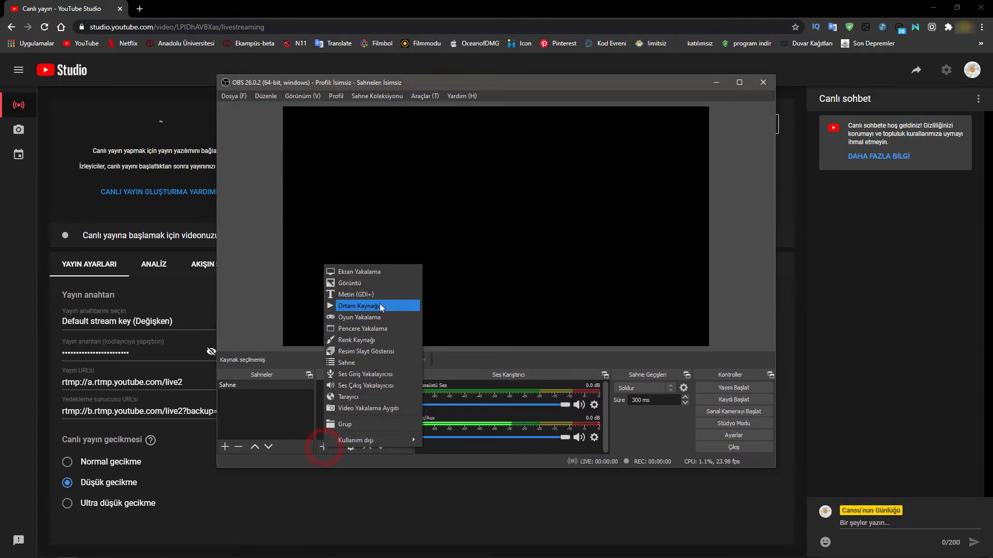
{"action": "left_click", "coordinate": [393, 327]}
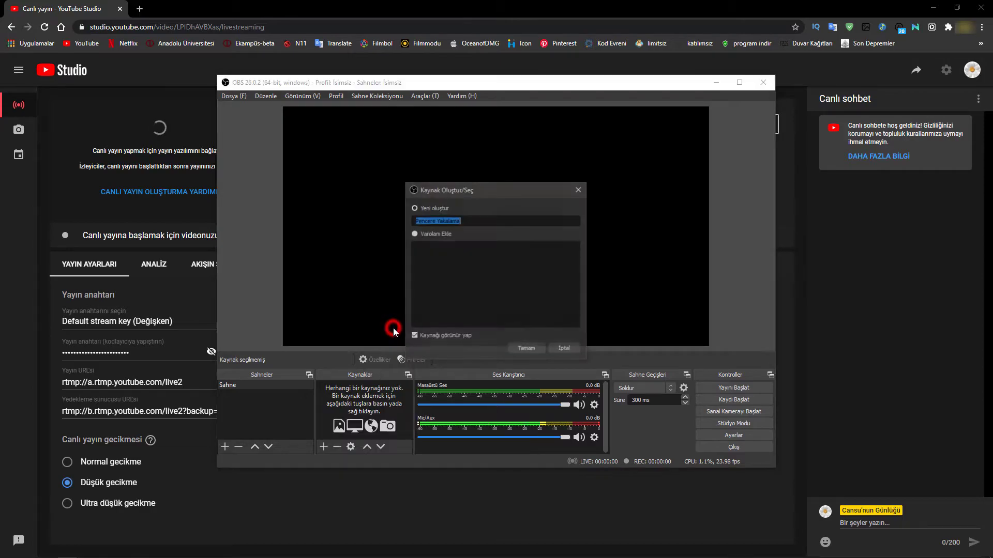
{"action": "left_click", "coordinate": [538, 348]}
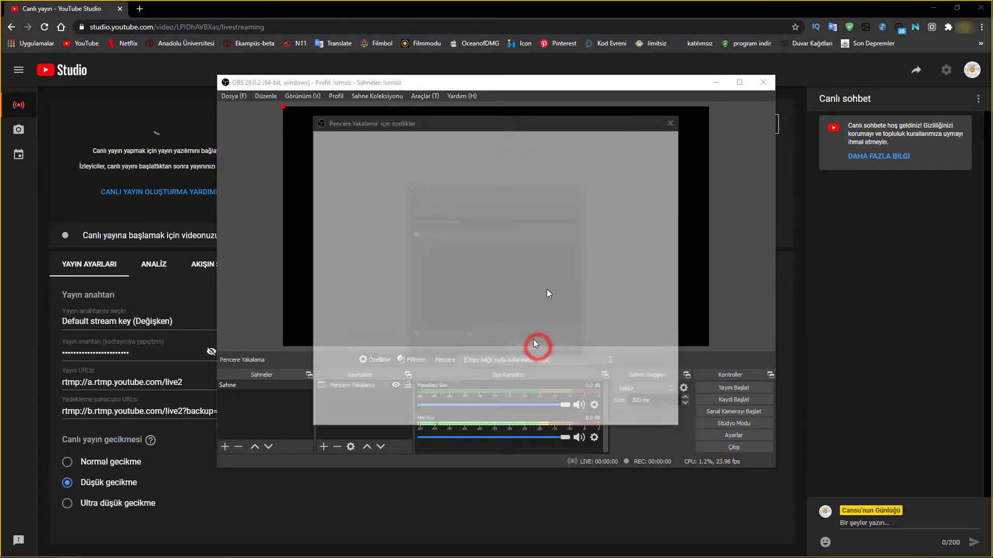
{"action": "left_click_drag", "start_coordinate": [621, 121], "coordinate": [637, 240]}
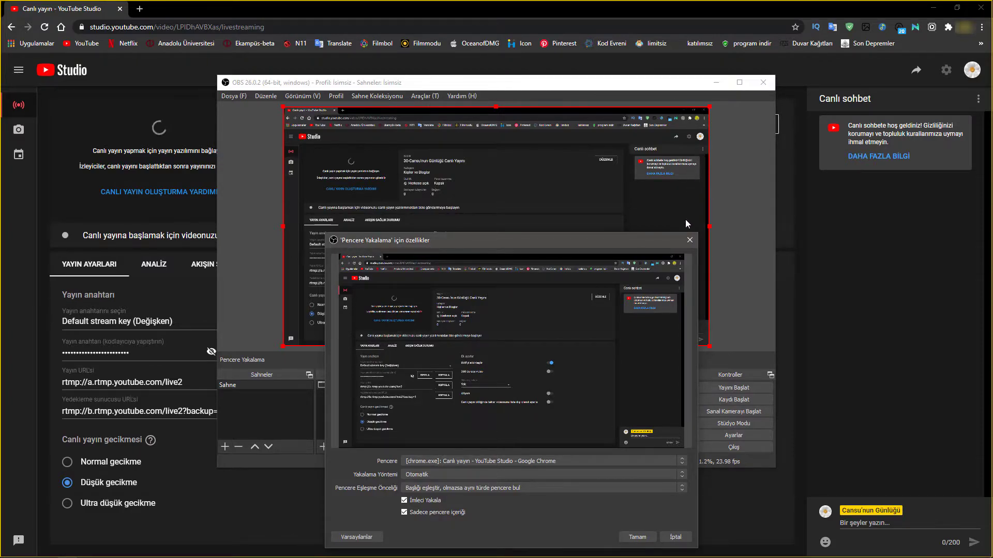
{"action": "left_click_drag", "start_coordinate": [510, 240], "coordinate": [753, 191]}
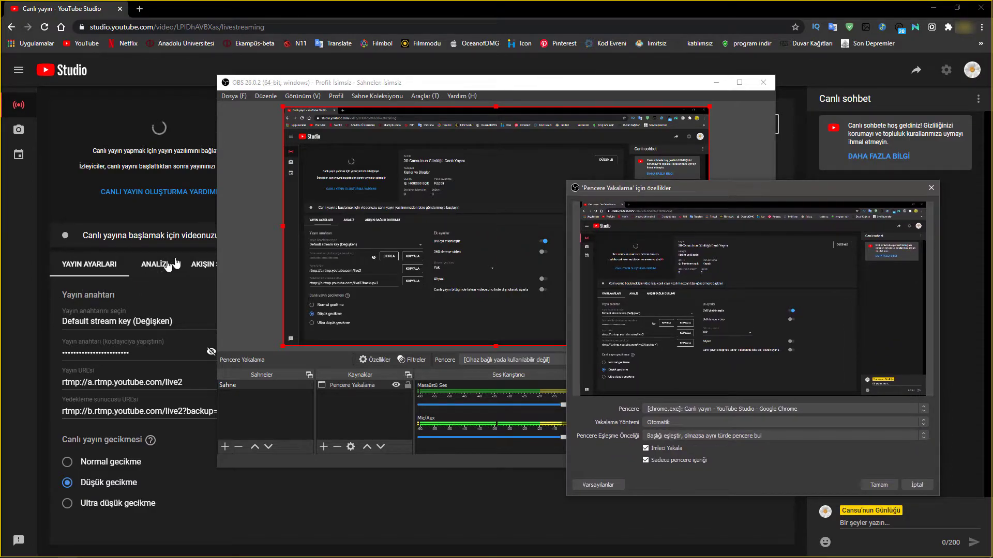
{"action": "left_click", "coordinate": [153, 269]}
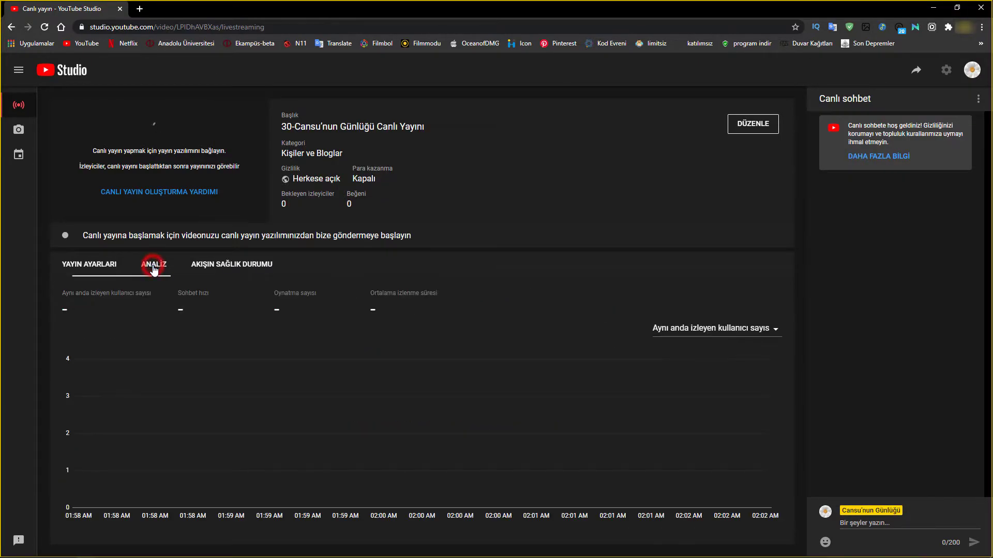
{"action": "left_click", "coordinate": [67, 551]}
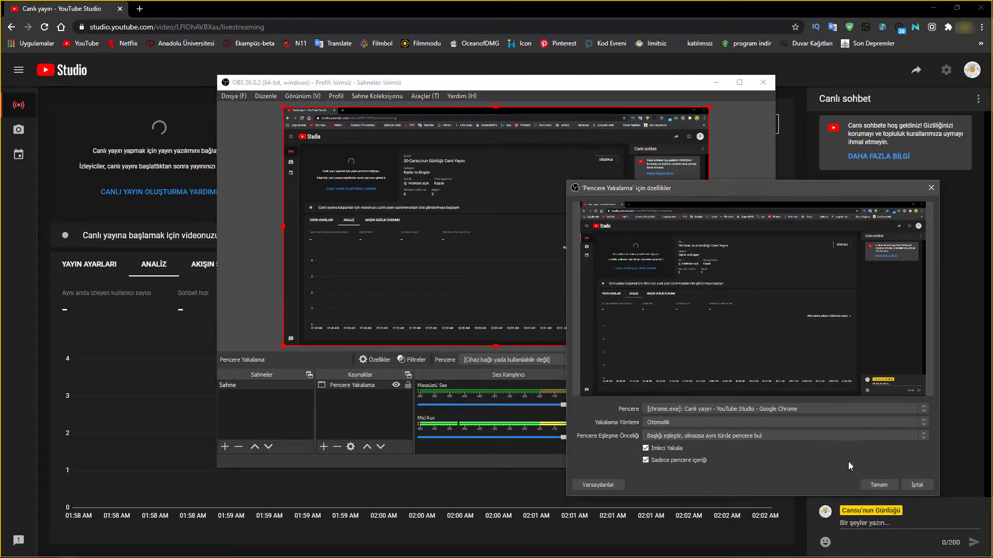
{"action": "left_click", "coordinate": [870, 486]}
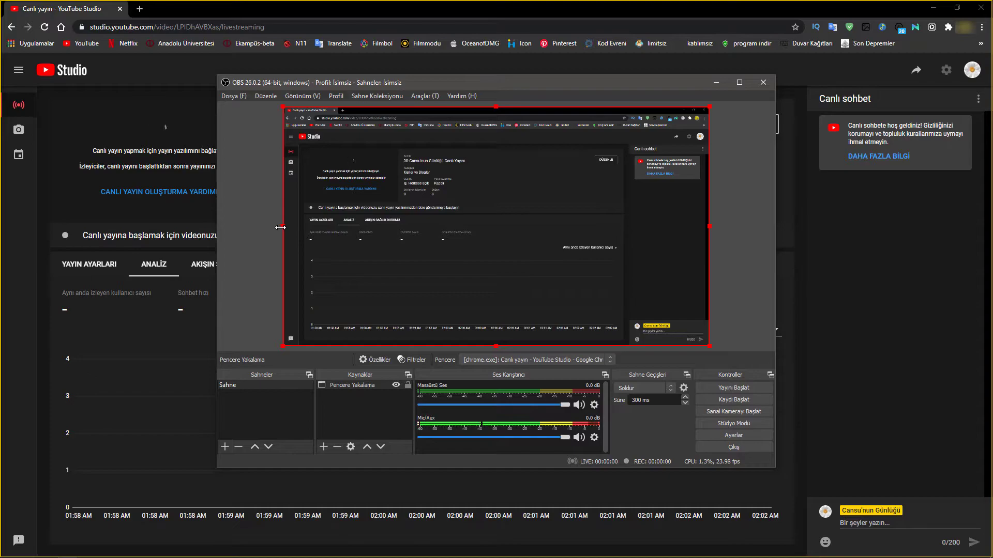
Step: Crop the window capture on all four sides to the analytics area and move it to the canvas's lower-left corner
{"action": "left_click_drag", "start_coordinate": [280, 227], "coordinate": [302, 228]}
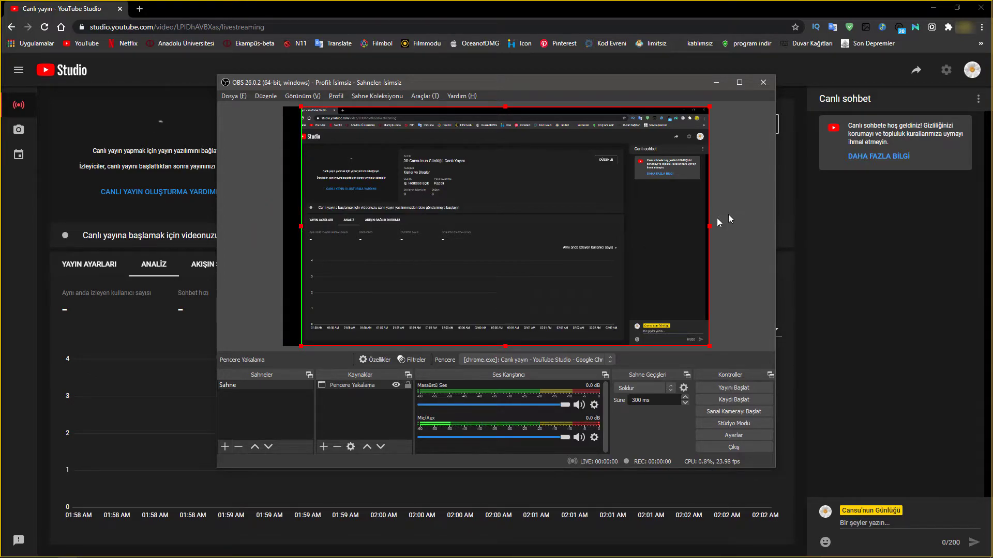
{"action": "left_click_drag", "start_coordinate": [708, 227], "coordinate": [627, 227]}
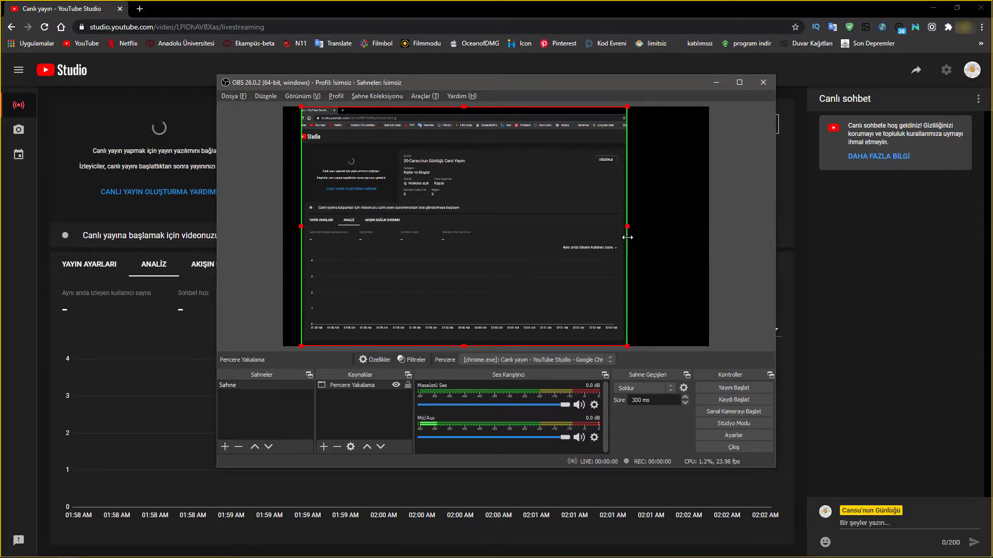
{"action": "left_click_drag", "start_coordinate": [464, 106], "coordinate": [441, 211]}
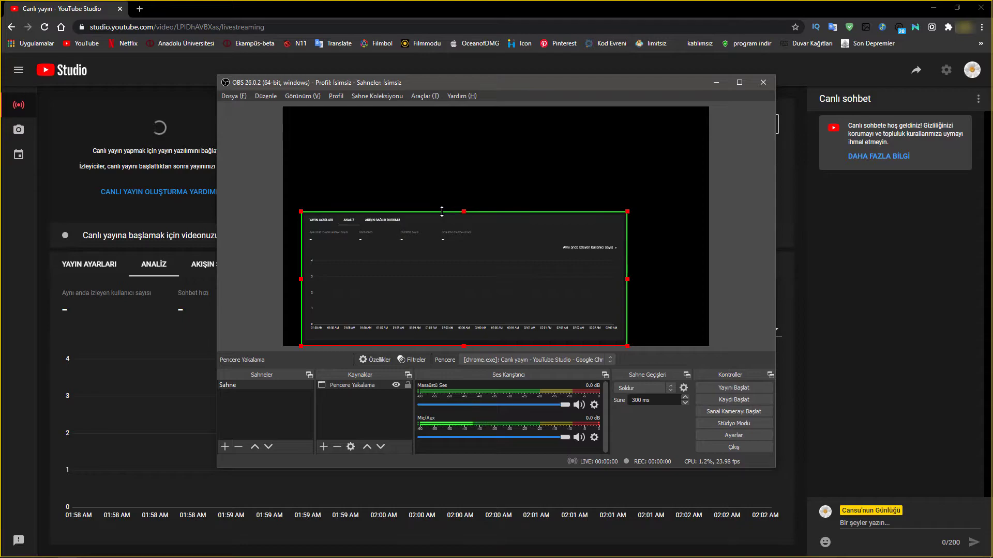
{"action": "left_click_drag", "start_coordinate": [464, 346], "coordinate": [466, 335]}
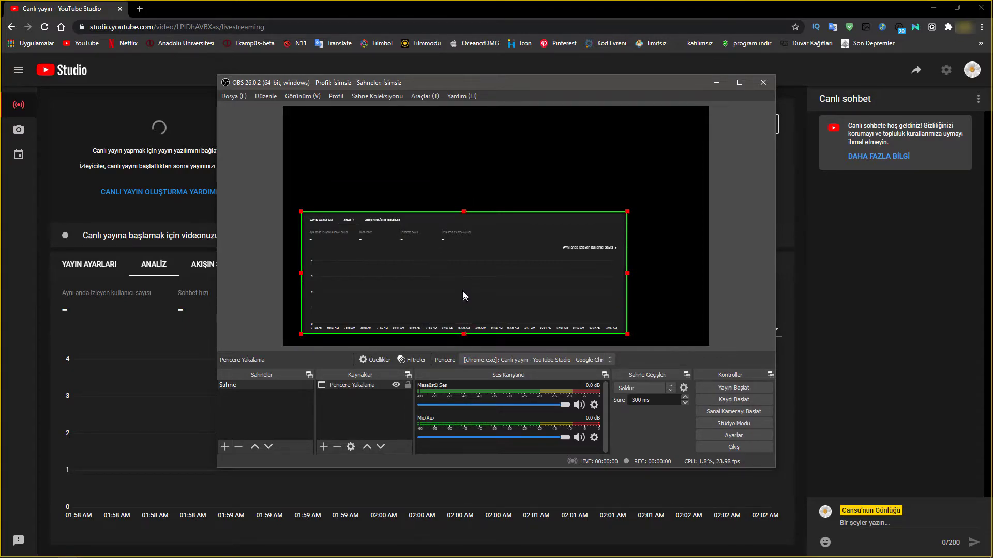
{"action": "left_click_drag", "start_coordinate": [463, 268], "coordinate": [444, 281]}
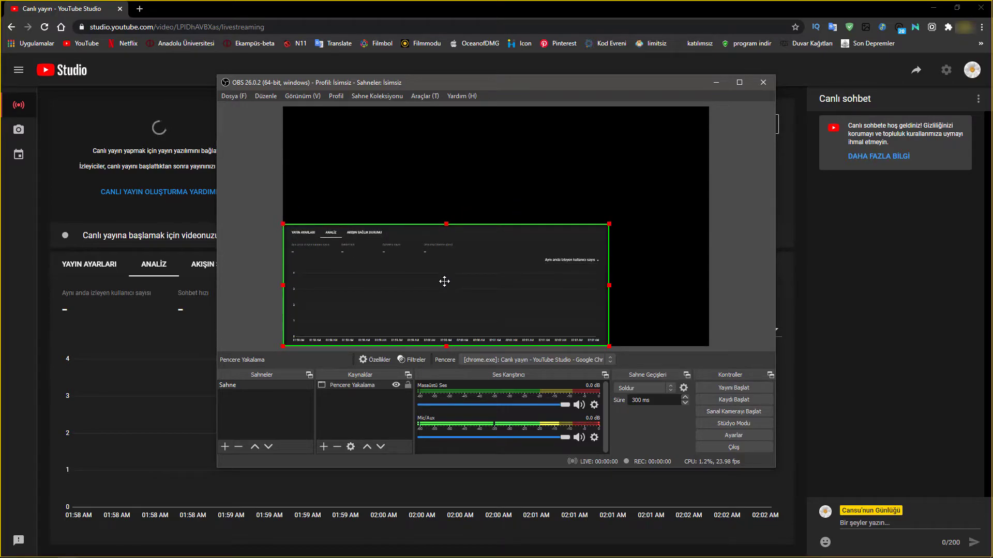
Step: Rename the window capture source to analiz
{"action": "left_click", "coordinate": [346, 414]}
{"action": "right_click", "coordinate": [357, 385]}
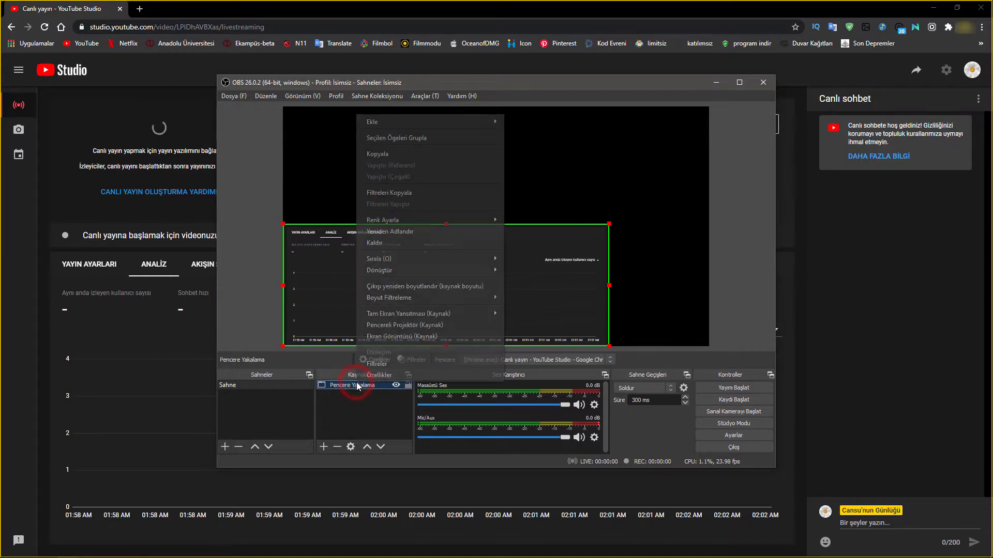
{"action": "left_click", "coordinate": [398, 232]}
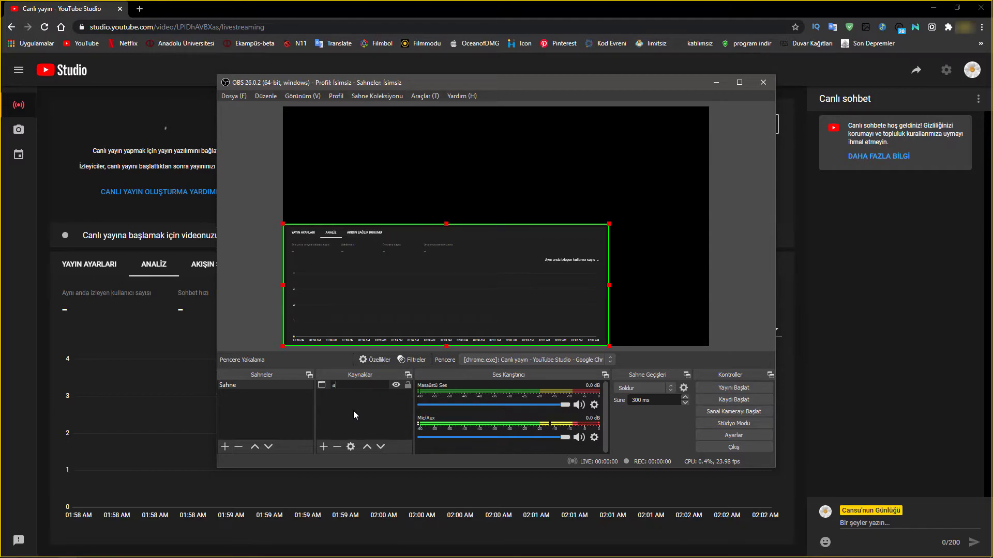
{"action": "type", "text": "aliz"}
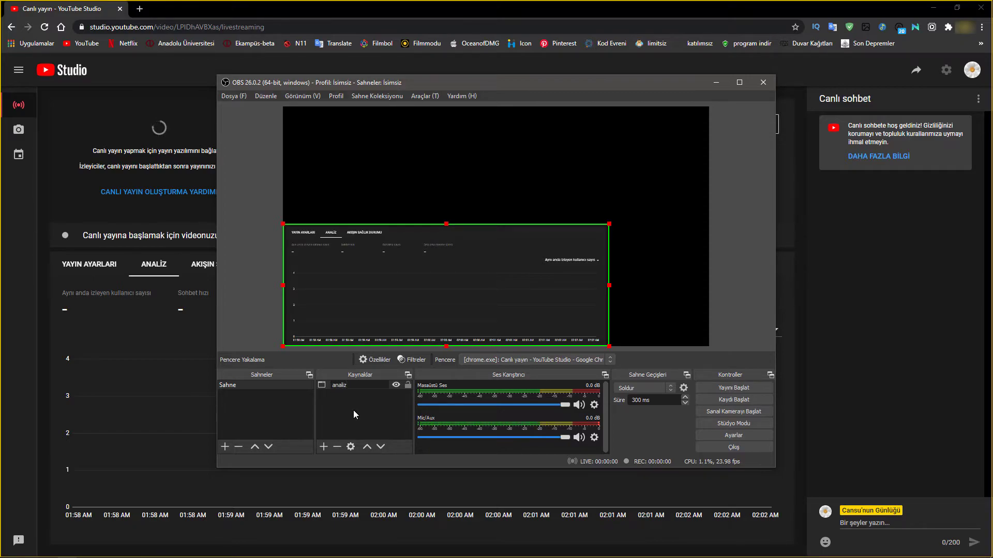
{"action": "left_click", "coordinate": [353, 411]}
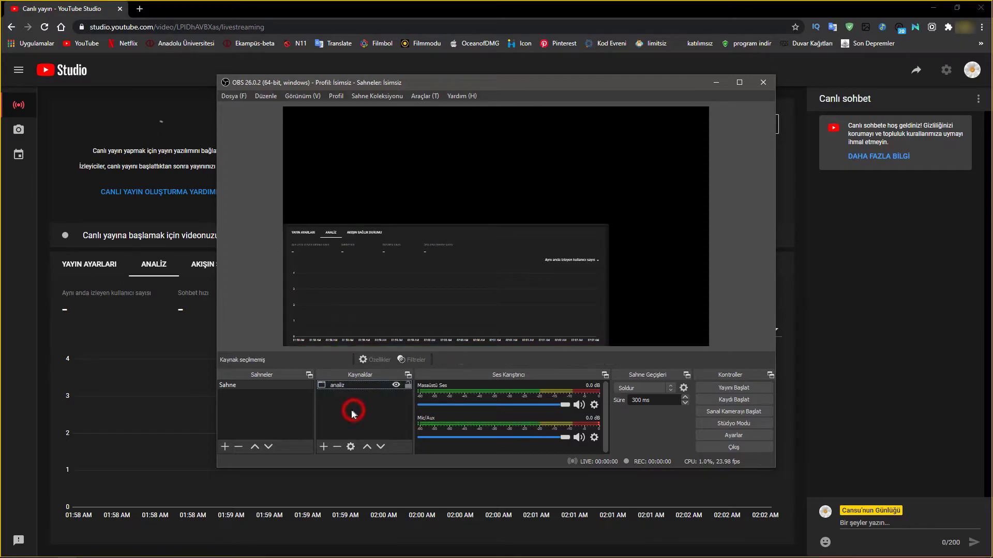
Step: Add a second window capture source (Pencere Yakalama) of the Chrome YouTube Studio window
{"action": "left_click", "coordinate": [324, 449]}
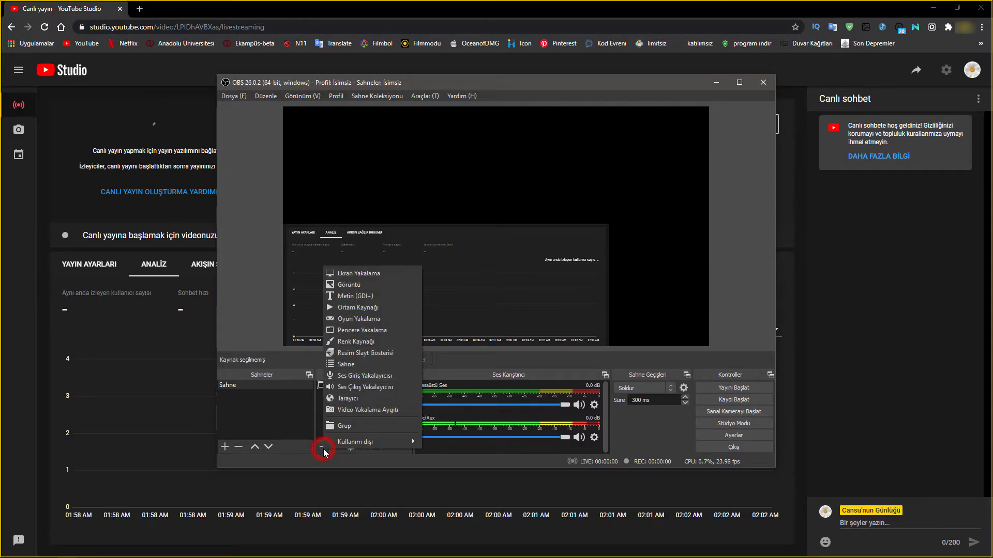
{"action": "left_click", "coordinate": [357, 334]}
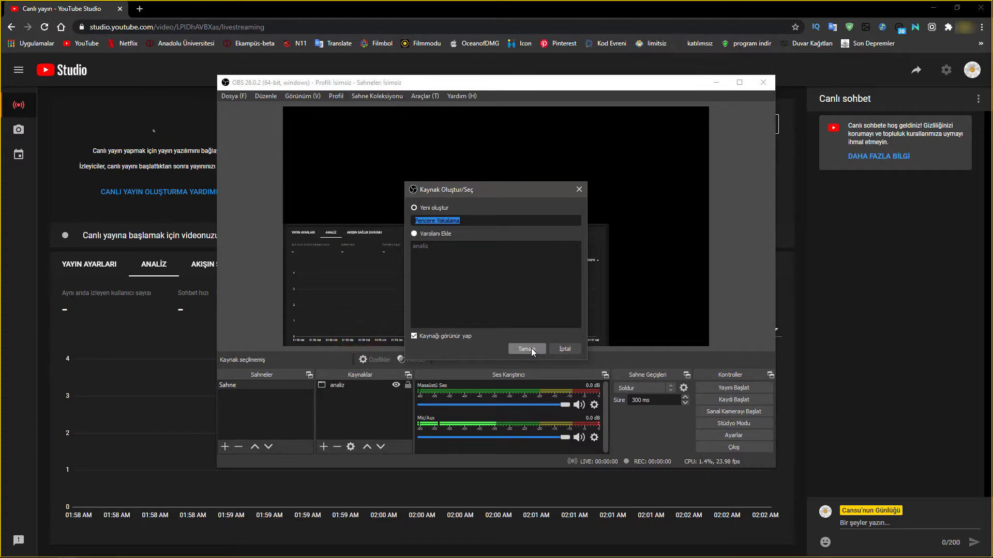
{"action": "left_click", "coordinate": [531, 350]}
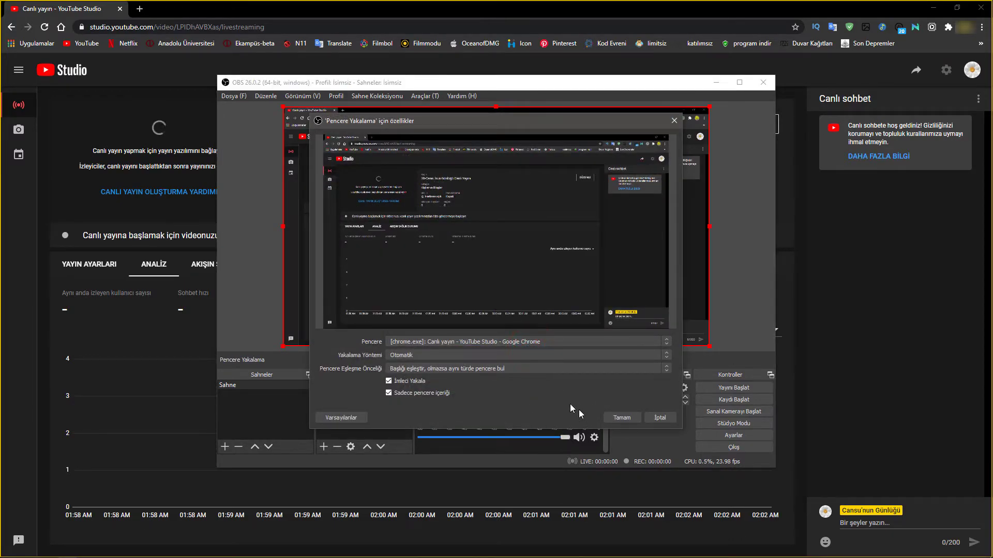
{"action": "left_click", "coordinate": [423, 368]}
{"action": "left_click", "coordinate": [427, 379]}
{"action": "left_click", "coordinate": [622, 418]}
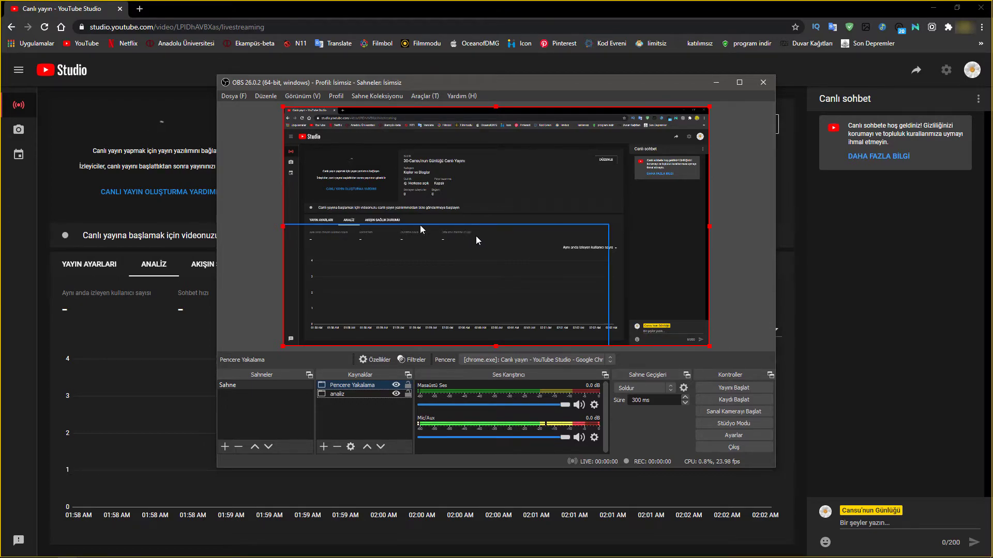
Step: Crop the new capture to the live chat area and fit it into the full-height space beside the analytics capture
{"action": "left_click_drag", "start_coordinate": [283, 226], "coordinate": [627, 166]}
{"action": "left_click_drag", "start_coordinate": [666, 106], "coordinate": [677, 140]}
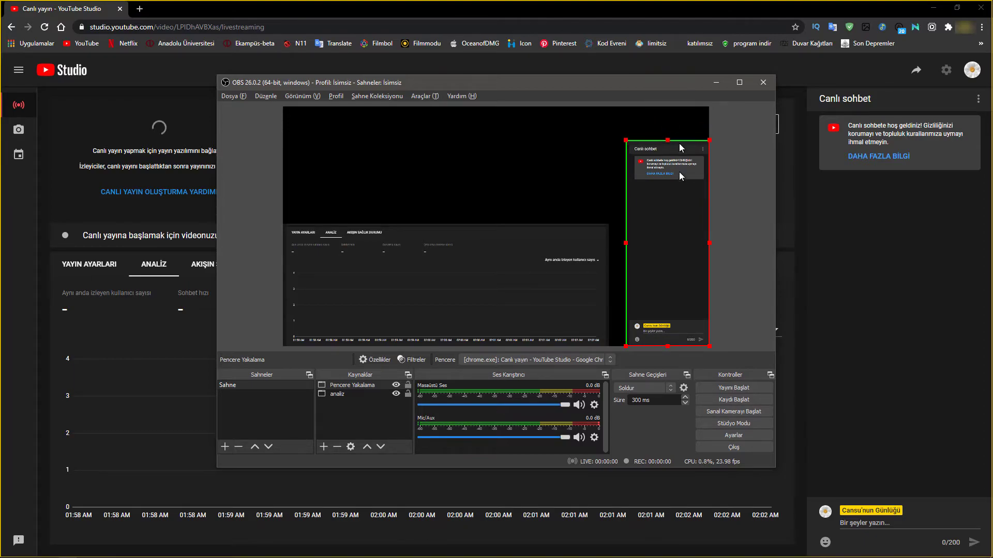
{"action": "left_click_drag", "start_coordinate": [658, 248], "coordinate": [648, 216]}
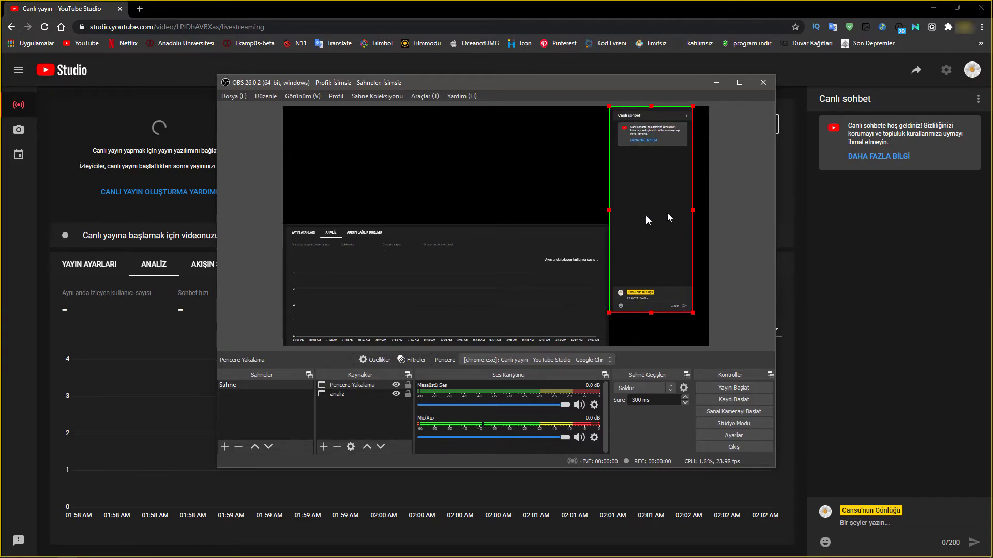
{"action": "left_click_drag", "start_coordinate": [693, 311], "coordinate": [709, 346]}
{"action": "left_click_drag", "start_coordinate": [681, 299], "coordinate": [686, 290]}
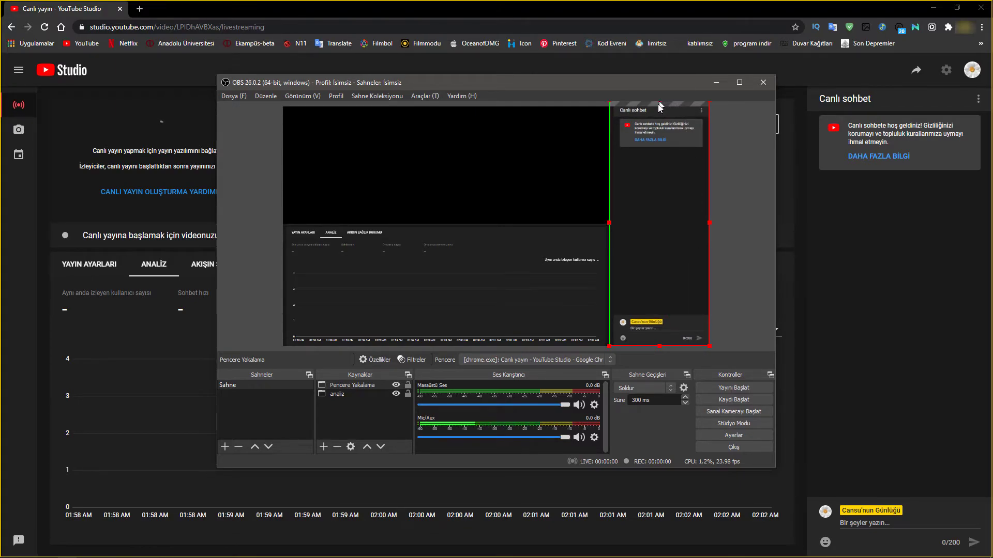
{"action": "left_click_drag", "start_coordinate": [659, 99], "coordinate": [659, 107]}
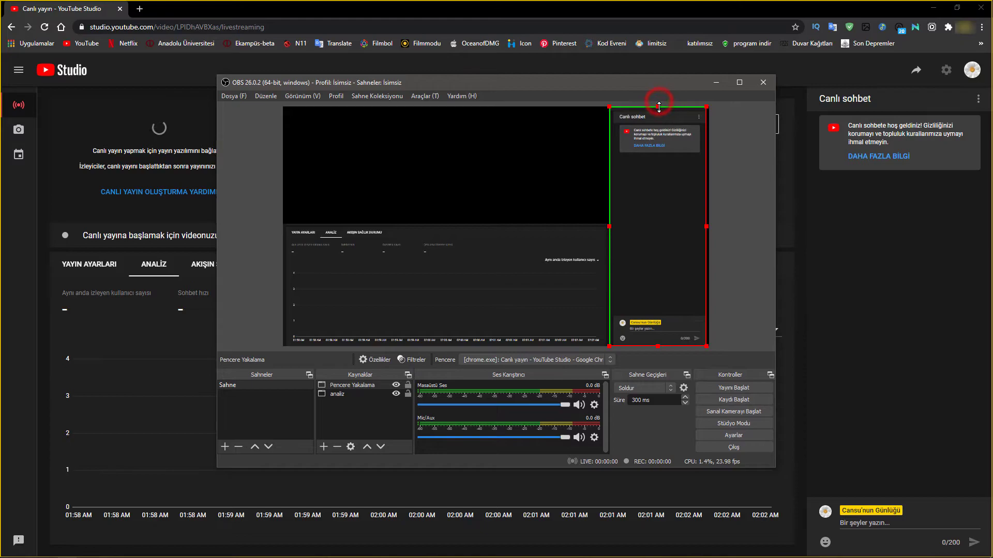
{"action": "left_click", "coordinate": [732, 223]}
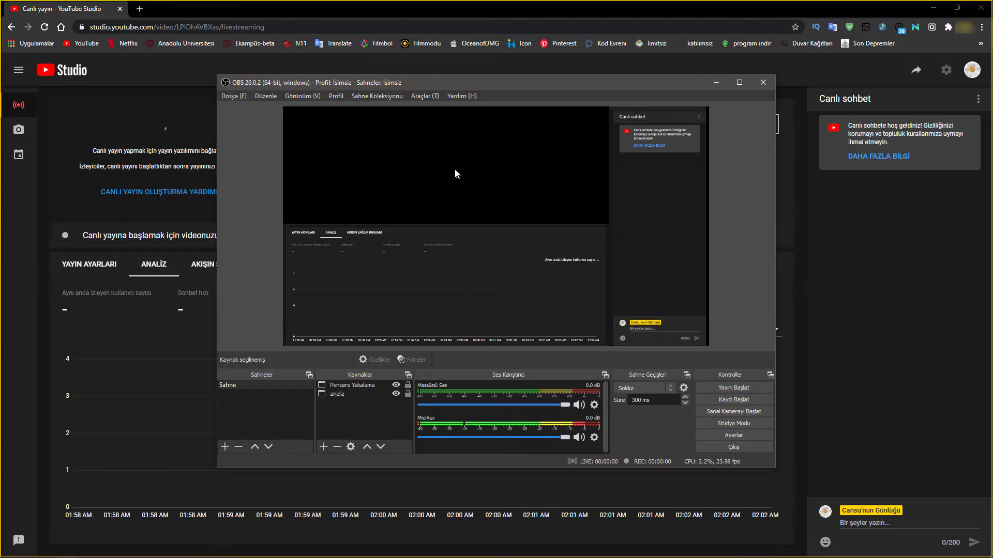
Step: Start the live stream and minimize OBS Studio to return to YouTube Studio in Chrome
{"action": "left_click", "coordinate": [748, 389]}
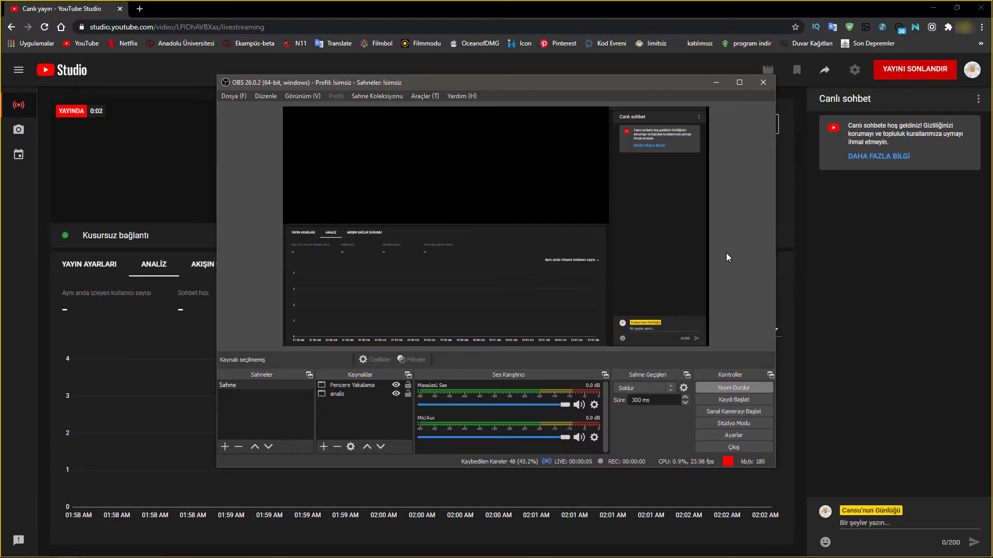
{"action": "left_click", "coordinate": [719, 80]}
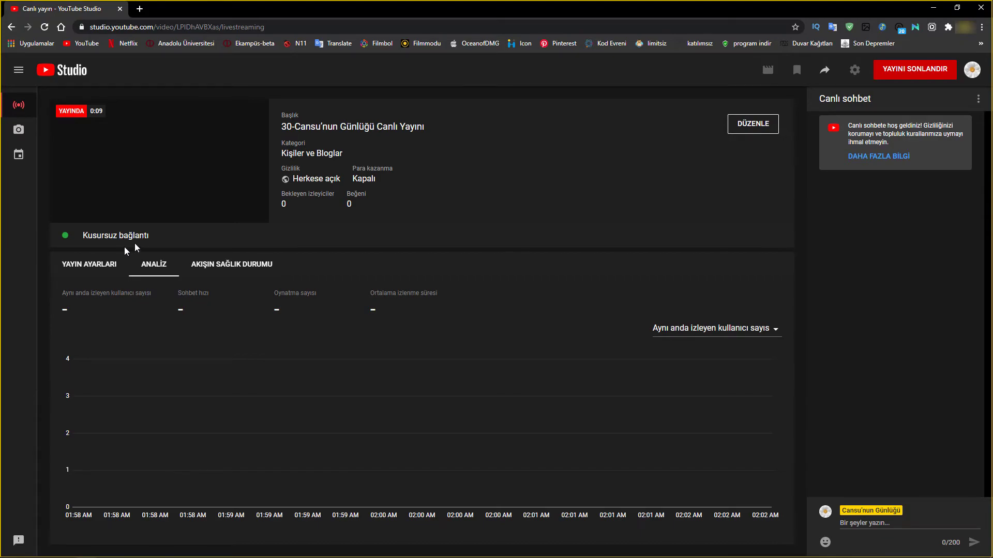
{"action": "left_click", "coordinate": [711, 451]}
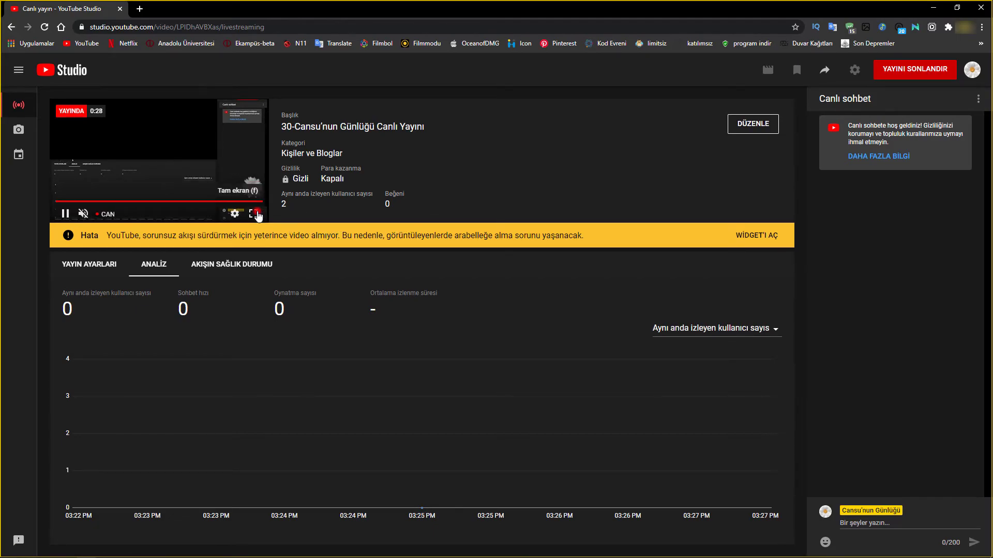
Step: Examine the live stream preview in full screen twice, returning to the YouTube Studio dashboard each time
{"action": "left_click", "coordinate": [257, 213]}
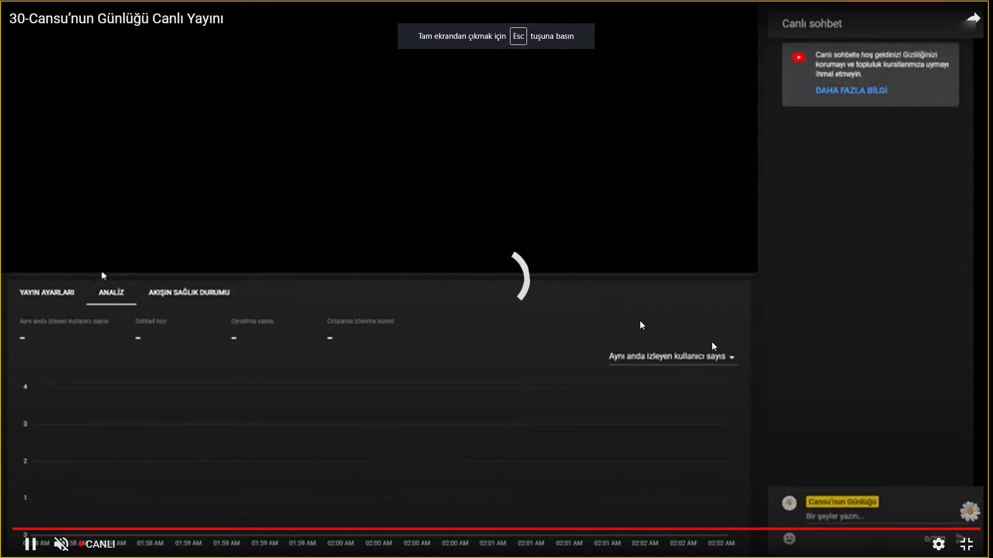
{"action": "left_click", "coordinate": [966, 544]}
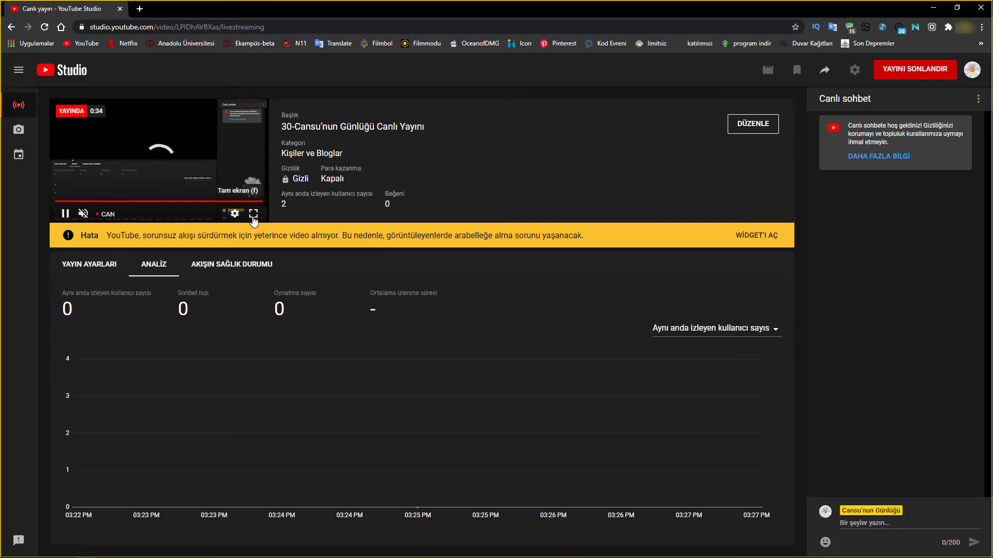
{"action": "left_click", "coordinate": [252, 214]}
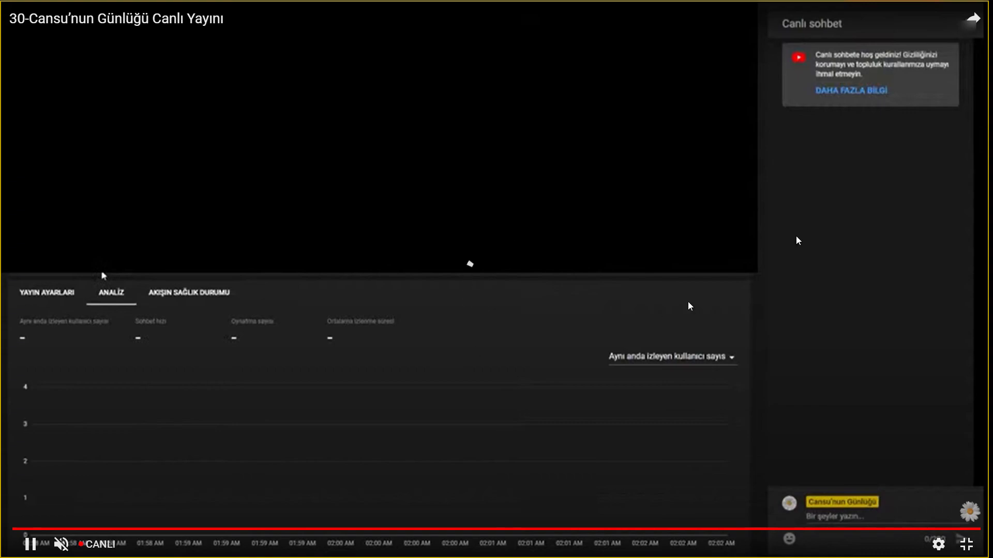
{"action": "left_click", "coordinate": [966, 544]}
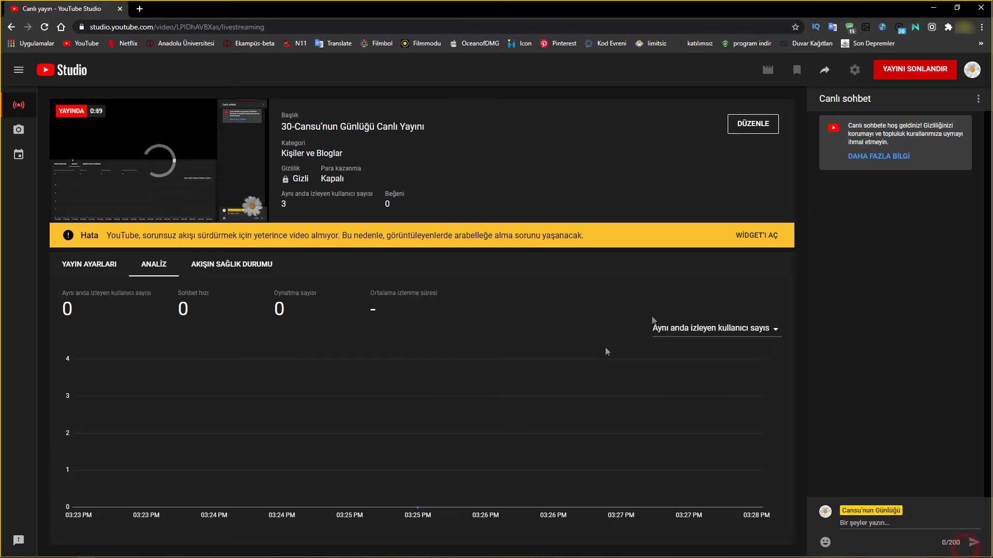